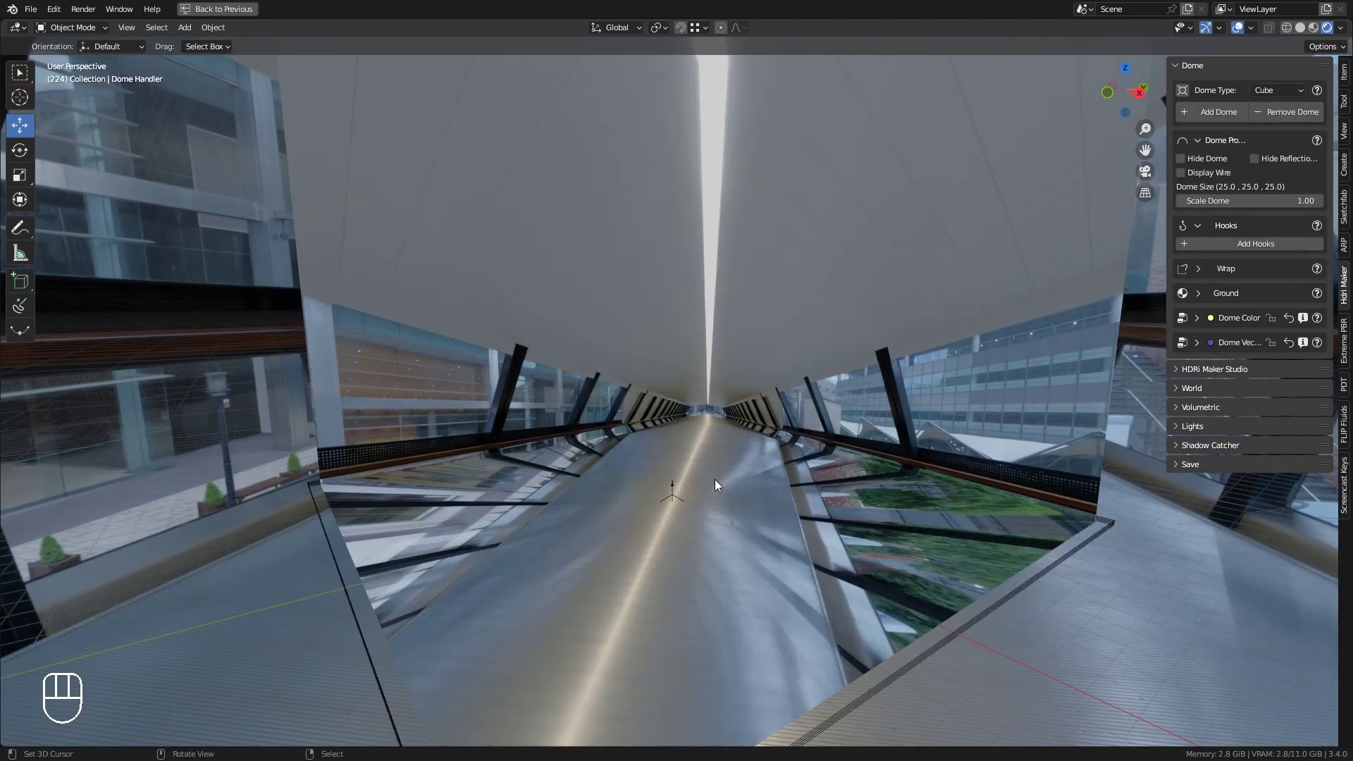
Set the Dome Vectors angle to -45.7° so the corridor floor aligns with the cube dome's axes.
left_click(1198, 344)
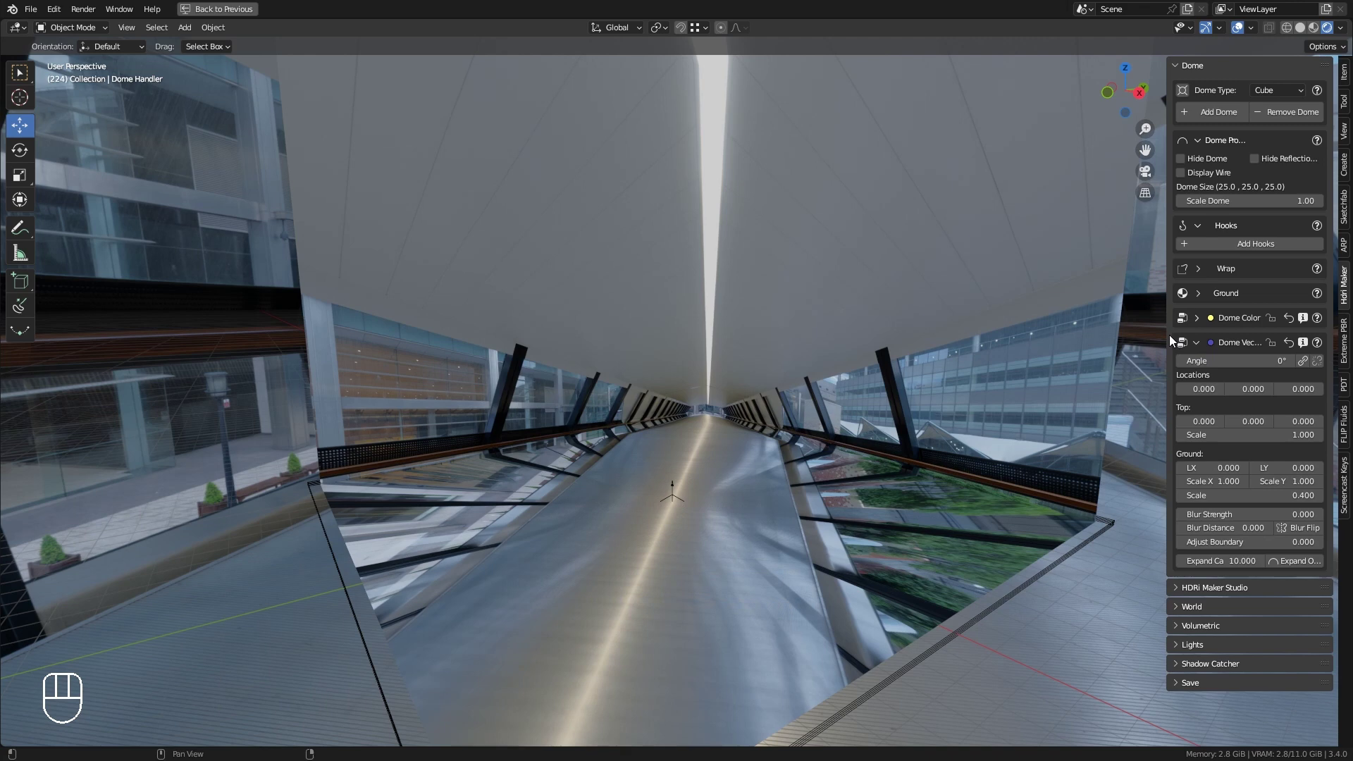
left_click_drag(1165, 333, 1130, 336)
left_click_drag(1230, 361, 1177, 361)
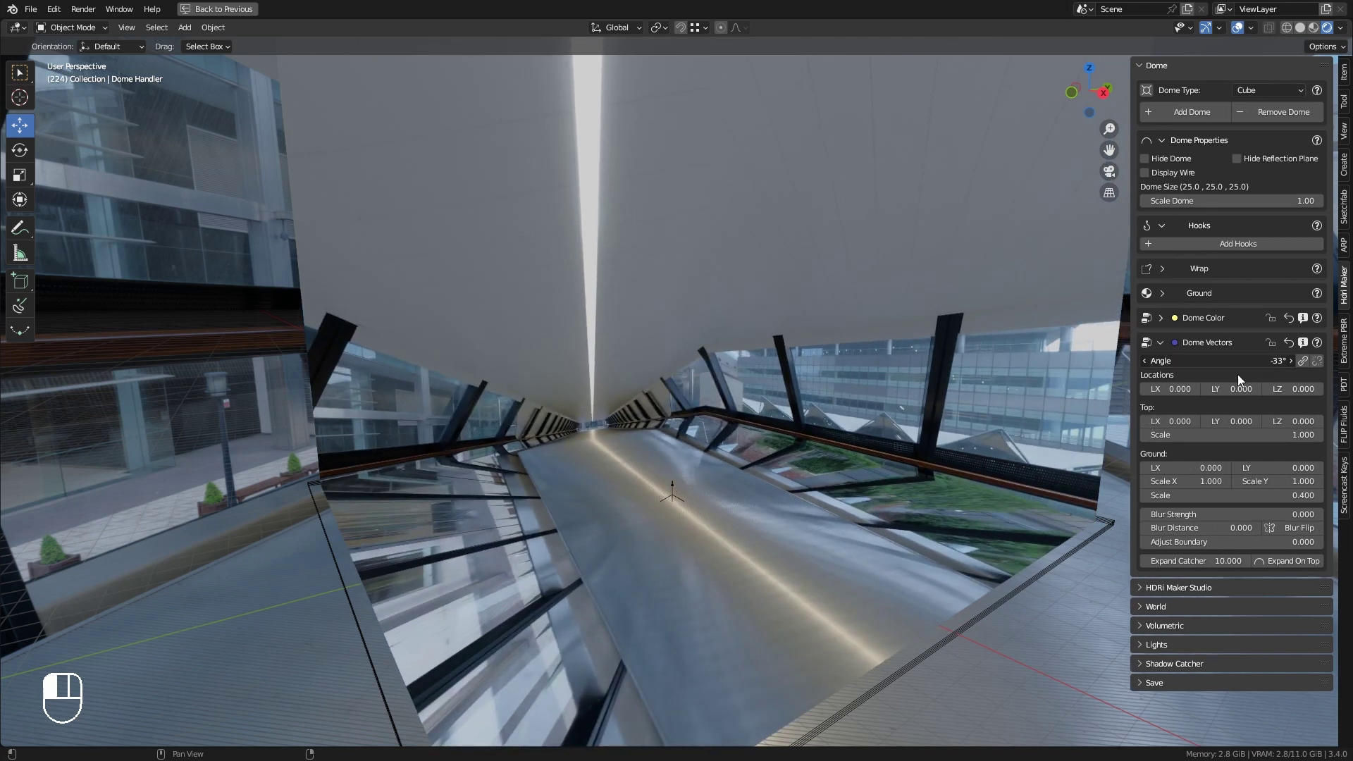
key("KP_7")
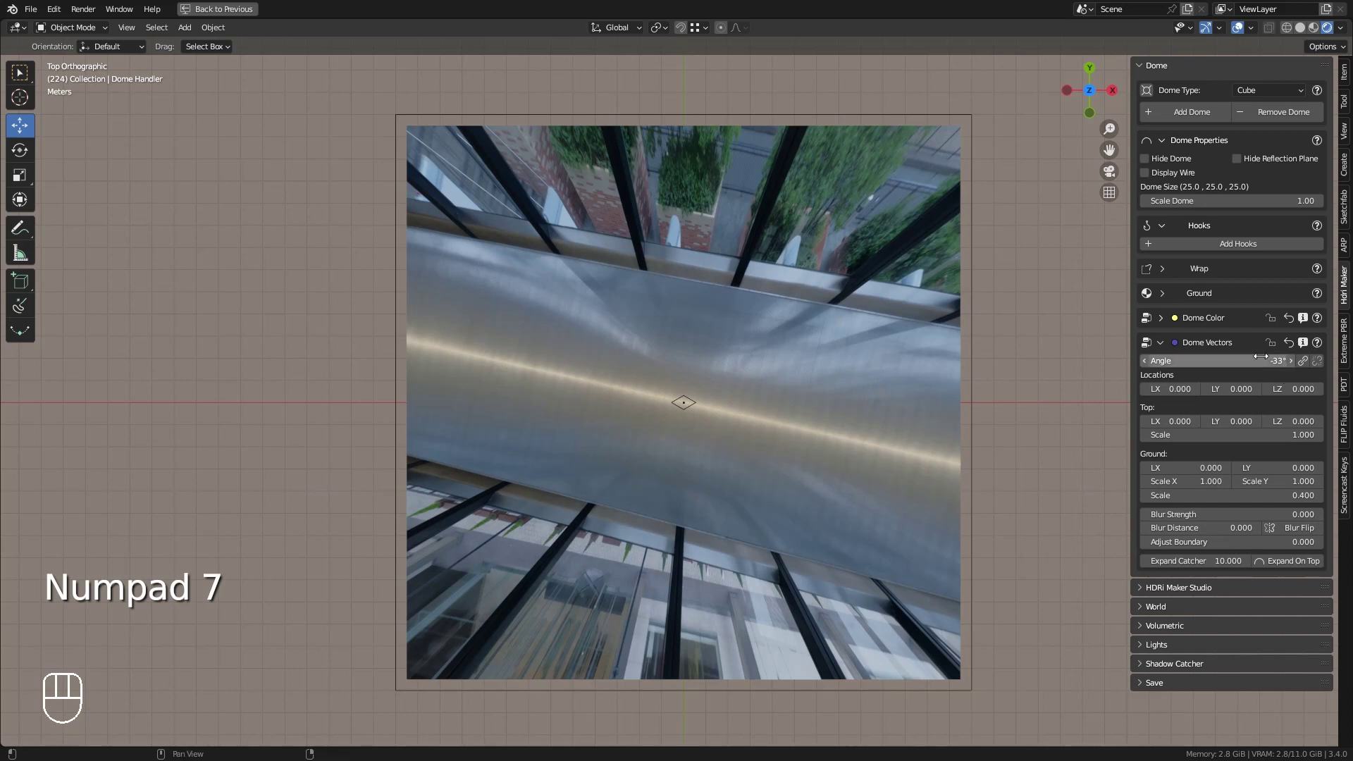
left_click_drag(1177, 361, 1157, 361)
middle_click_drag(862, 477, 572, 421)
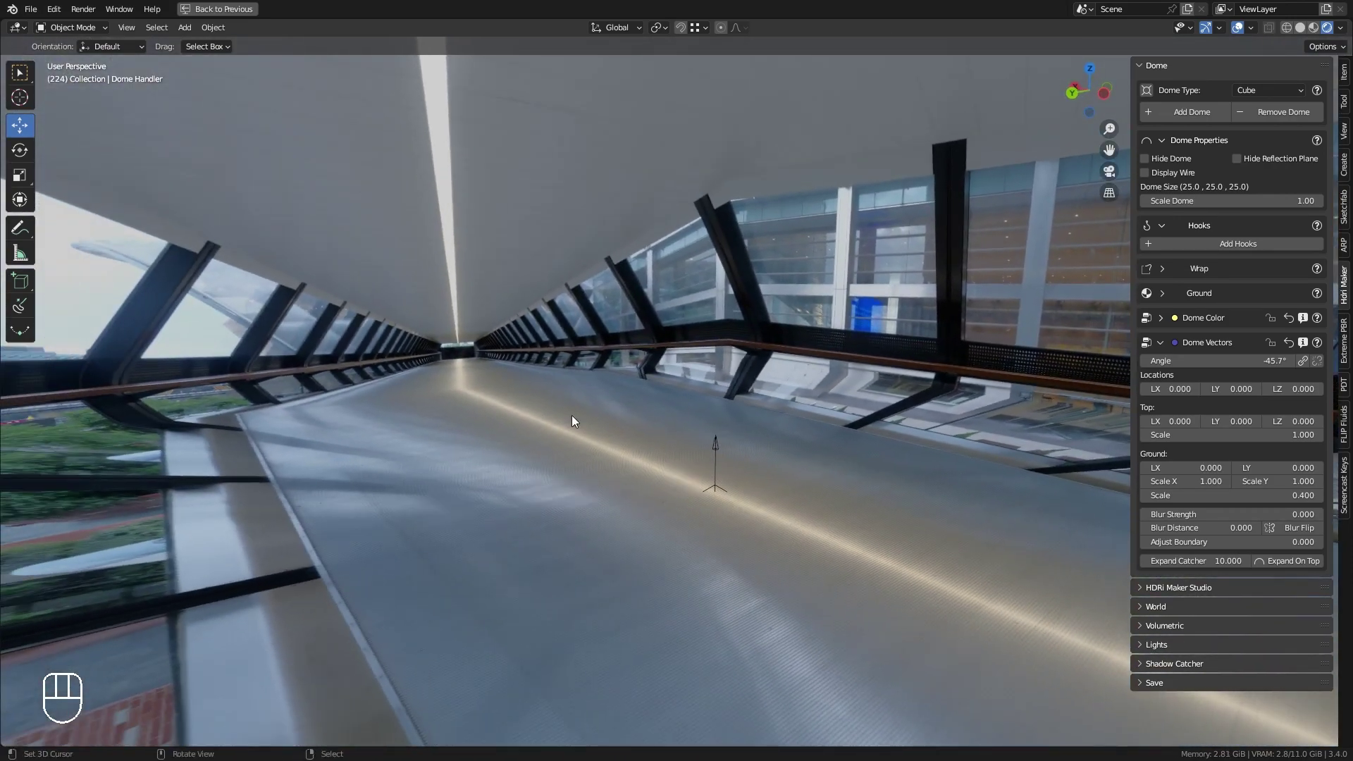
Add sphere hooks to the cube dome.
left_click(1162, 341)
left_click(1228, 245)
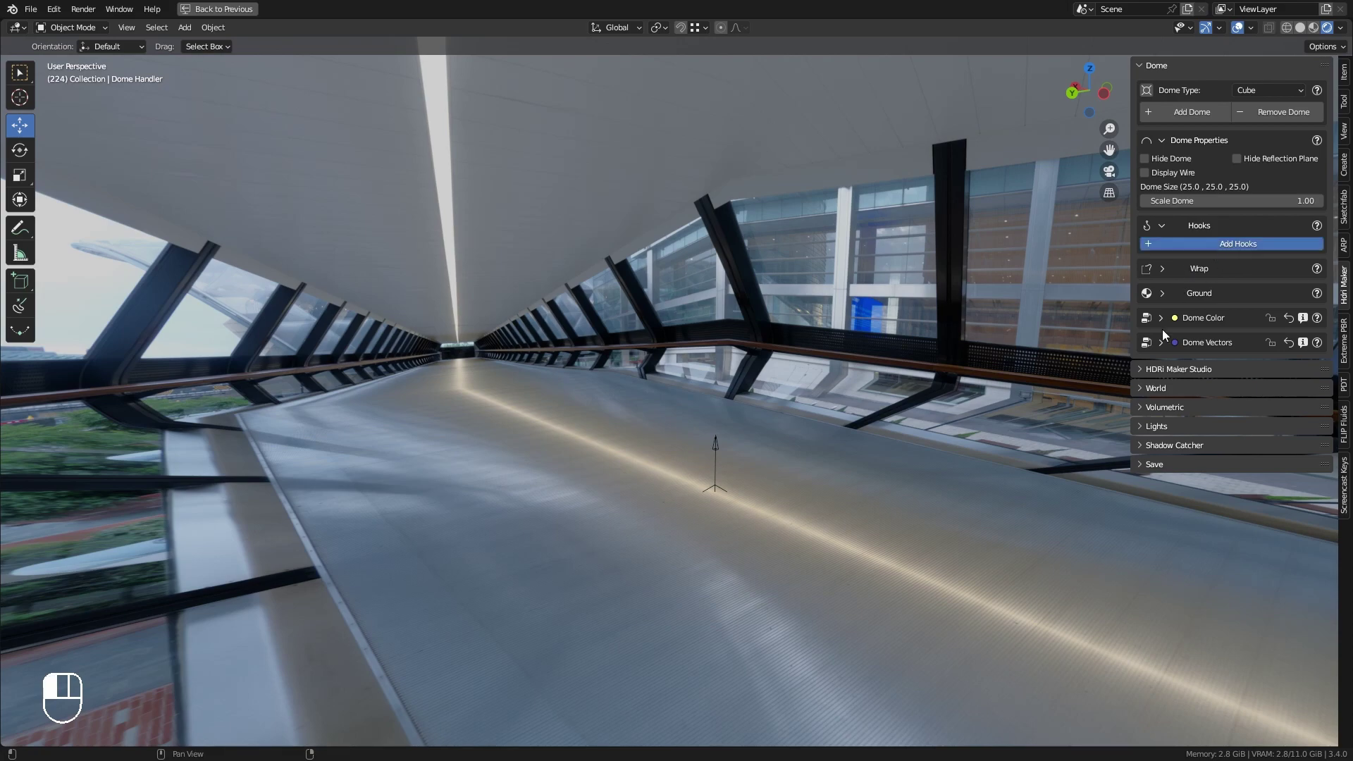
middle_click_drag(975, 415, 871, 437)
middle_click_drag(1076, 365, 1101, 394, "shift")
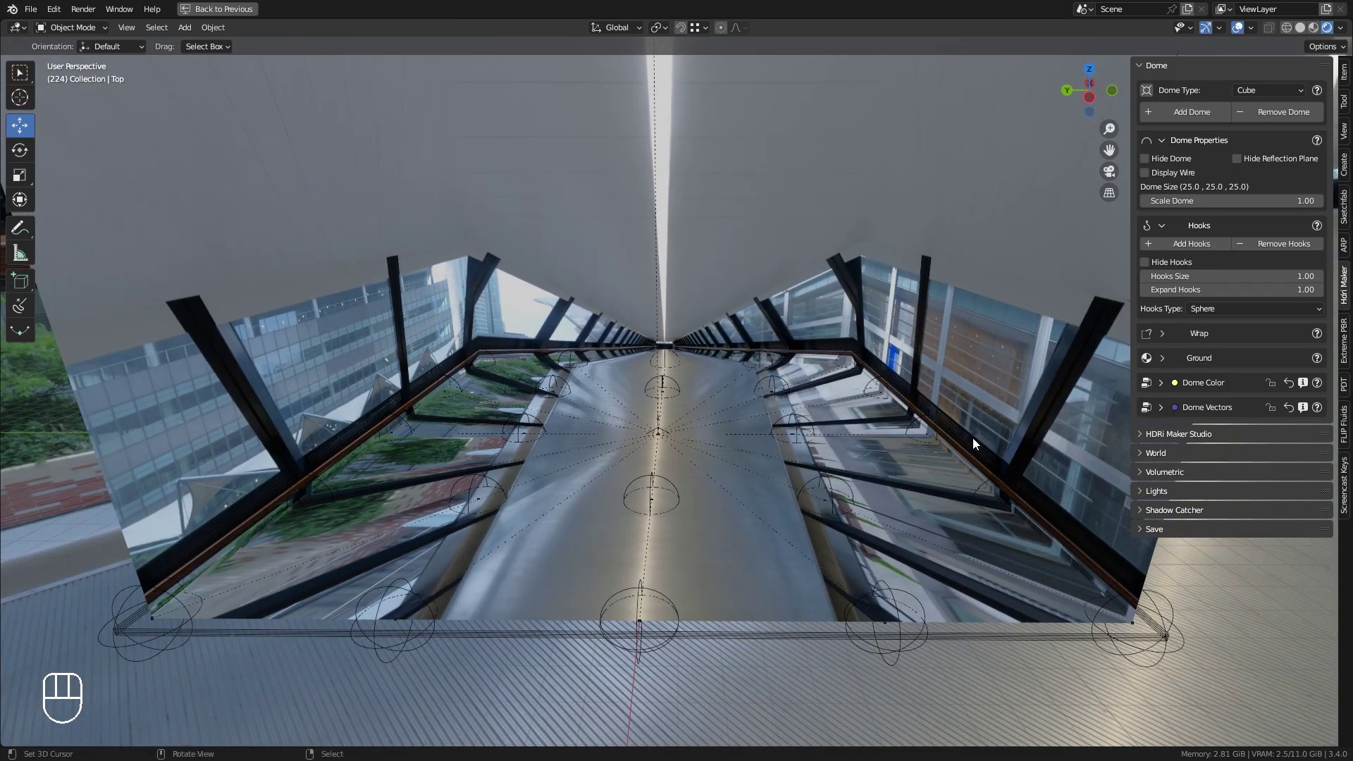
middle_click_drag(973, 443, 892, 420, "shift")
Select the floor hooks on both sides of the centre line and scale them along Y to about 0.41, narrowing the dome to about 10.4.
left_click_drag(679, 290, 1069, 704)
middle_click_drag(585, 476, 758, 488, "shift")
left_click_drag(283, 261, 669, 679, "shift")
key("s")
key("x")
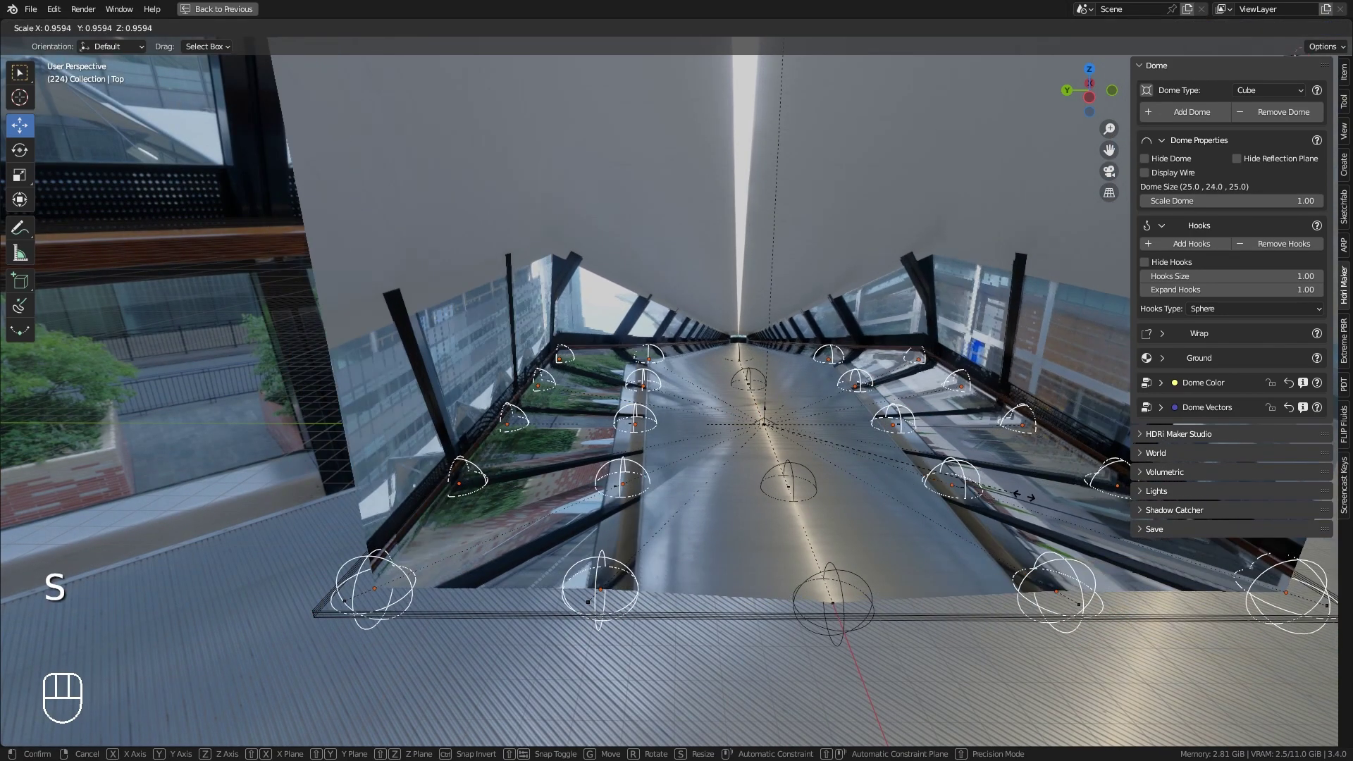
key("y")
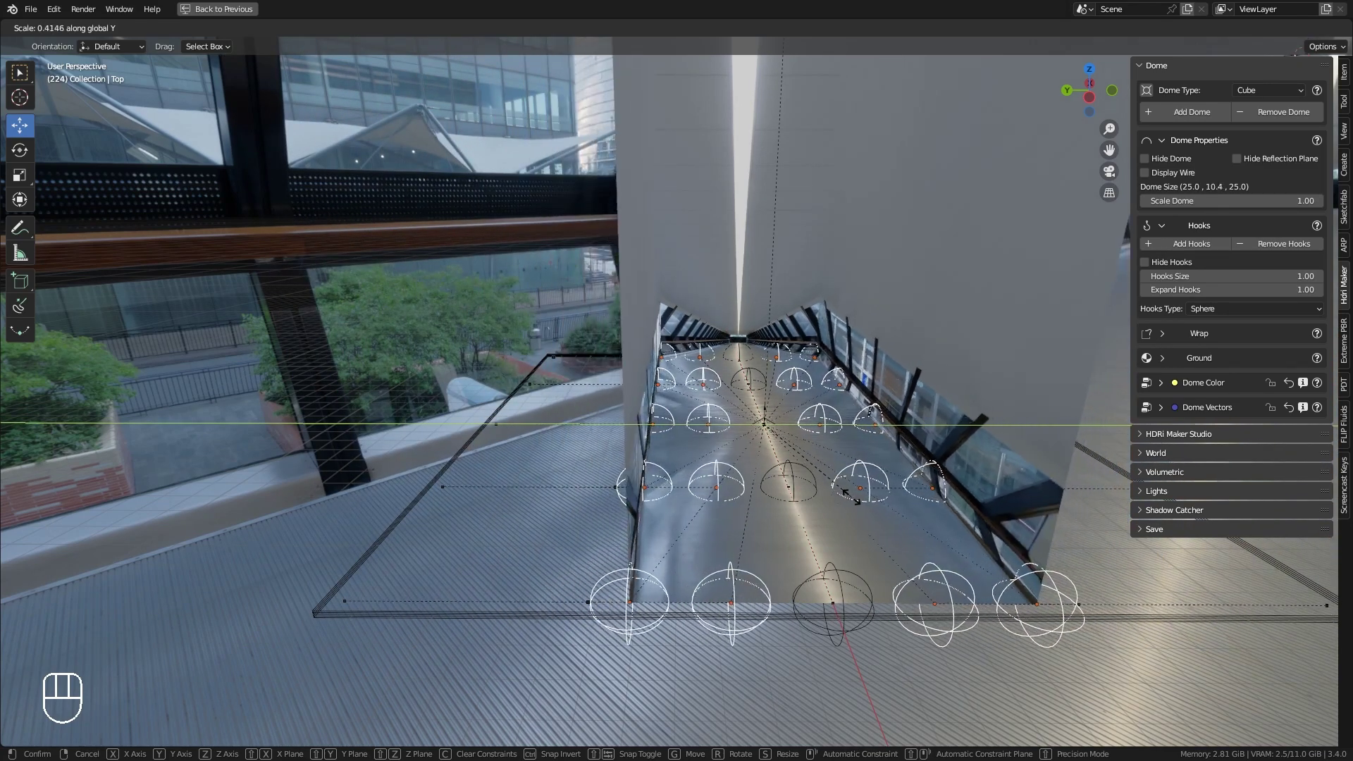
left_click(852, 497)
Select the hook rows toward both ends of the corridor and scale them along X to lengthen the dome.
middle_click_drag(818, 492, 771, 454)
scroll(800, 441, "up", 5)
scroll(785, 455, "down", 4)
scroll(784, 455, "down", 4)
middle_click_drag(744, 358, 743, 382, "shift")
middle_click_drag(781, 423, 458, 355)
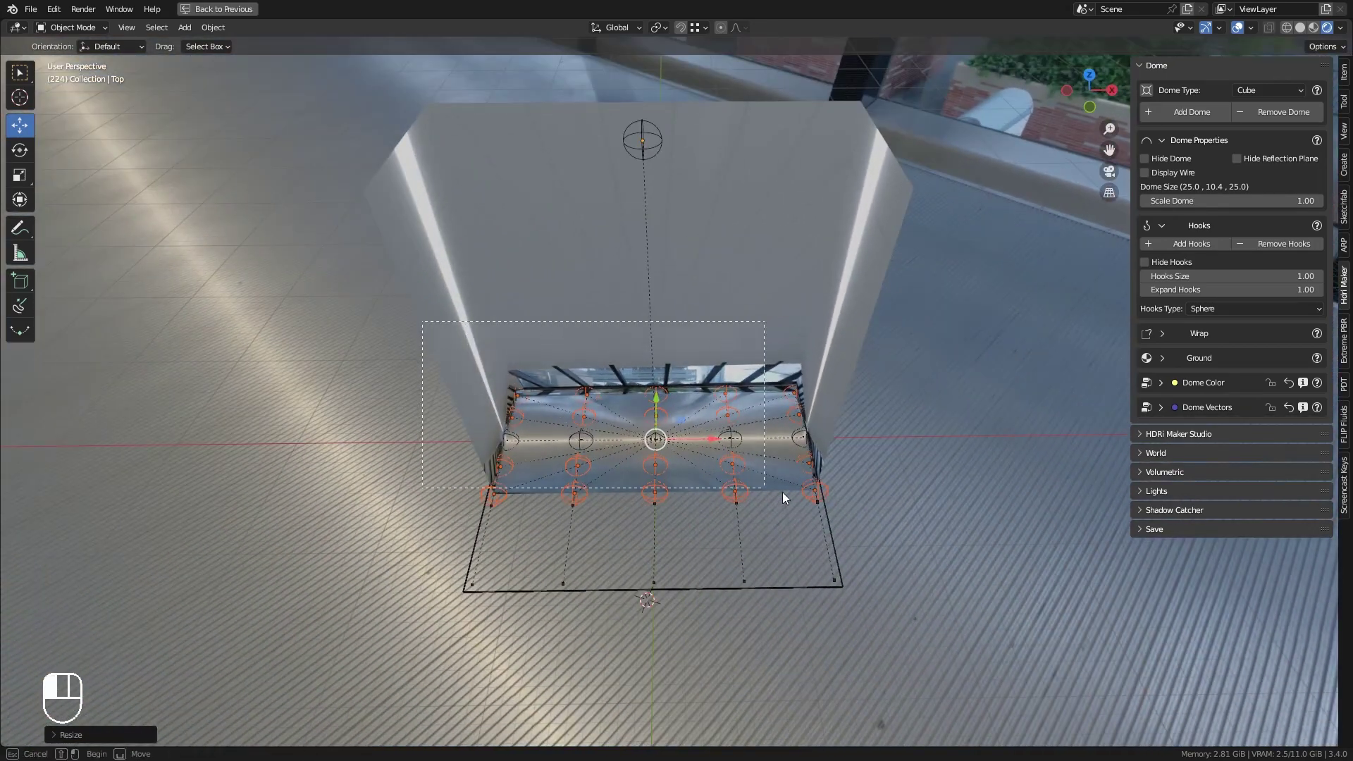
middle_click_drag(729, 518, 740, 487)
scroll(797, 492, "up", 6)
key("s")
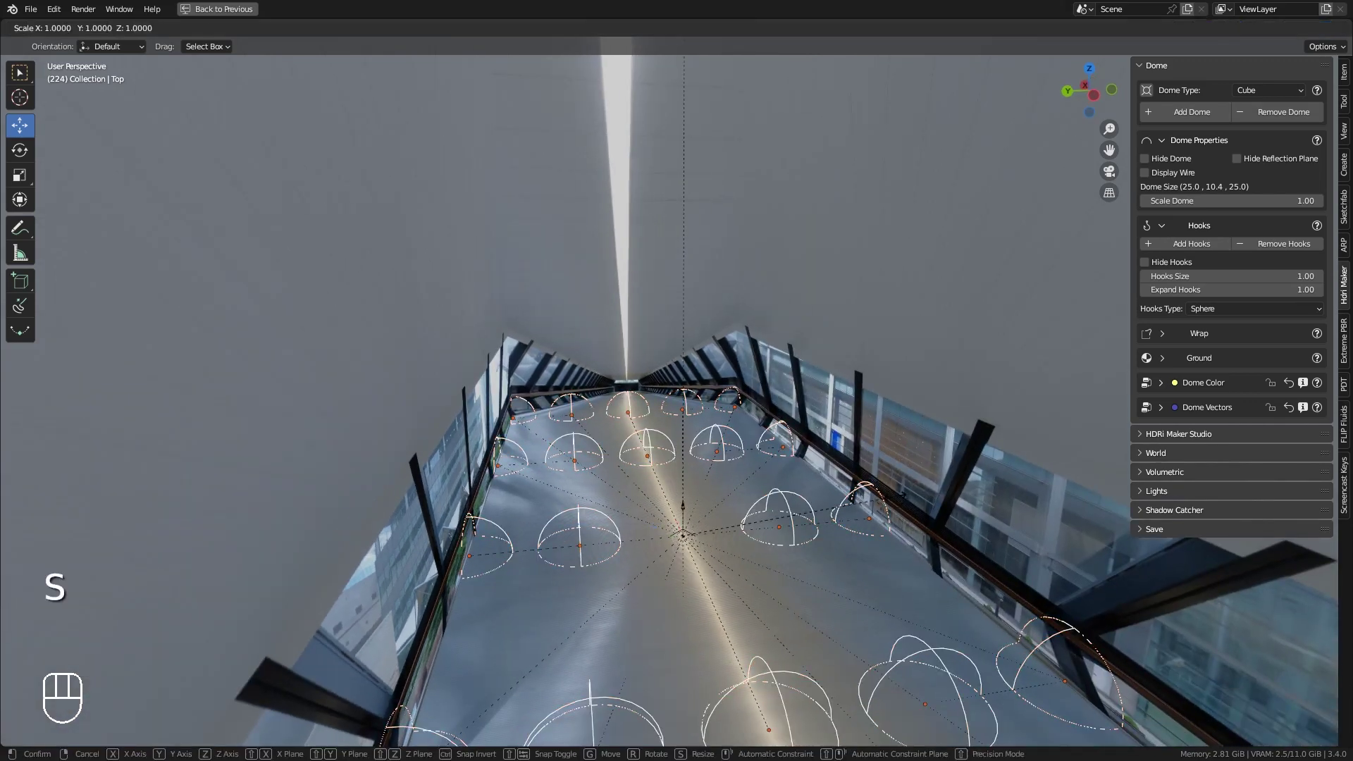
key("y")
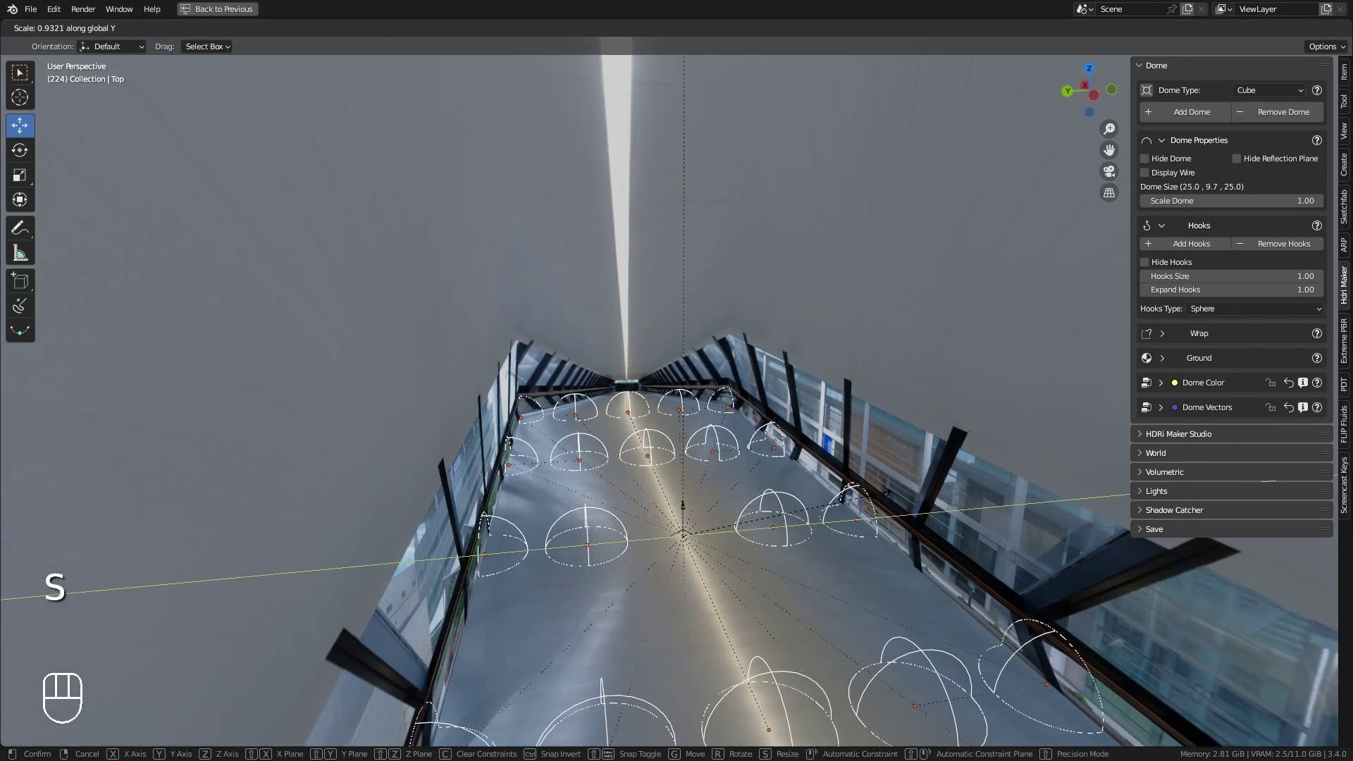
key("x")
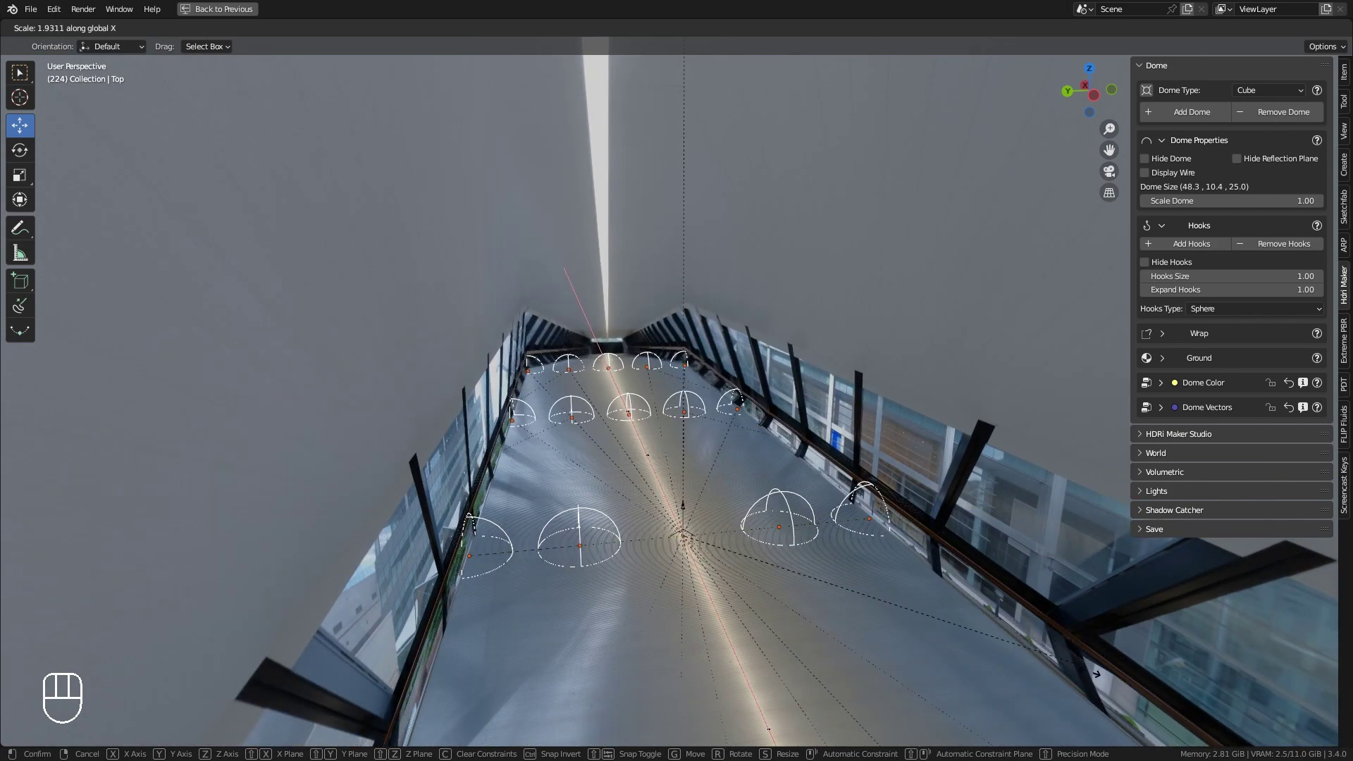
left_click(21, 104)
Scale the same hooks further along X until the dome is about 110.7 long.
middle_click_drag(499, 221, 784, 378)
key("s")
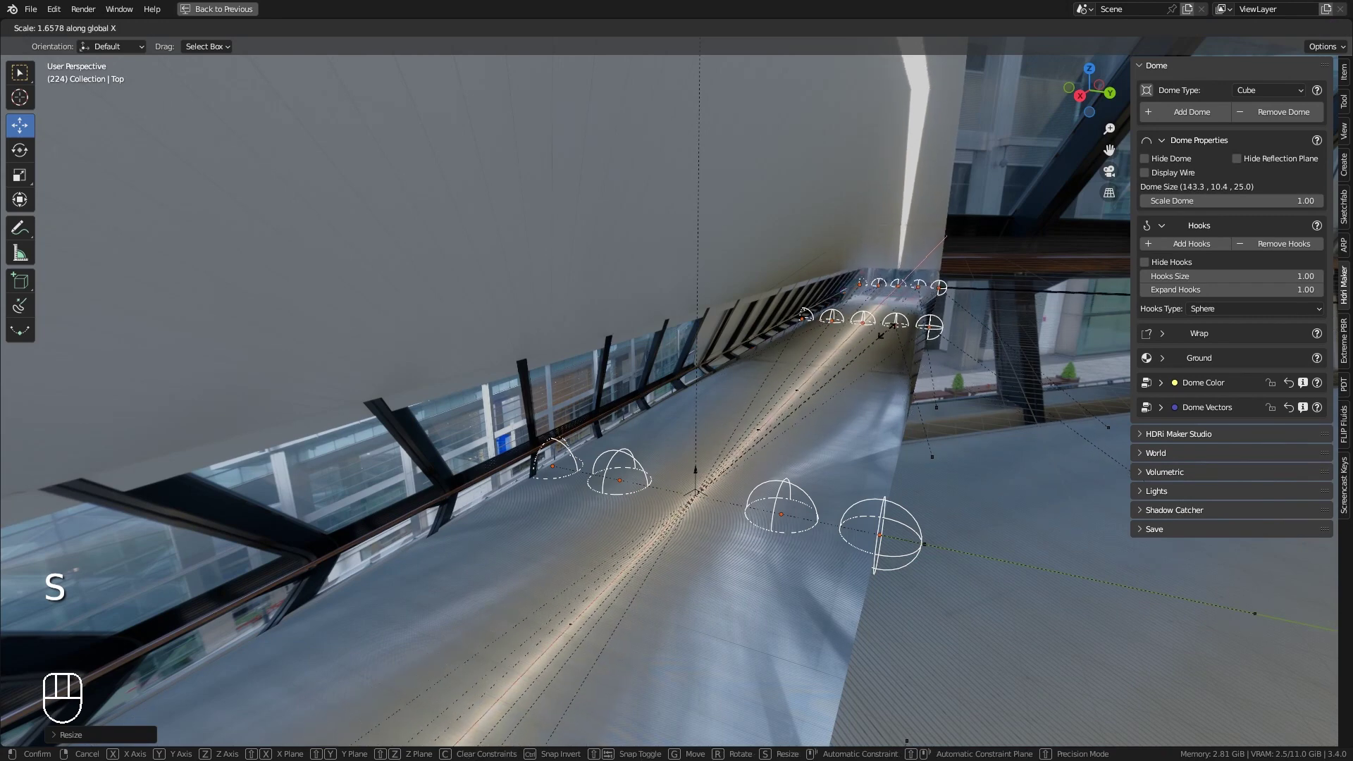
left_click(832, 365)
Lower the top hook along Z until the dome is about 2.8 high.
middle_click_drag(740, 380, 477, 351)
middle_click_drag(609, 435, 577, 415, "shift")
scroll(658, 433, "up", 2)
mouse_move(658, 433)
middle_mouse_down()
mouse_move(681, 415)
mouse_move(683, 434)
middle_mouse_up()
scroll(683, 435, "down", 7)
scroll(683, 434, "down", 4)
middle_click_drag(708, 291, 655, 334, "shift")
left_click_drag(649, 234, 657, 438)
middle_click_drag(657, 438, 661, 413, "shift")
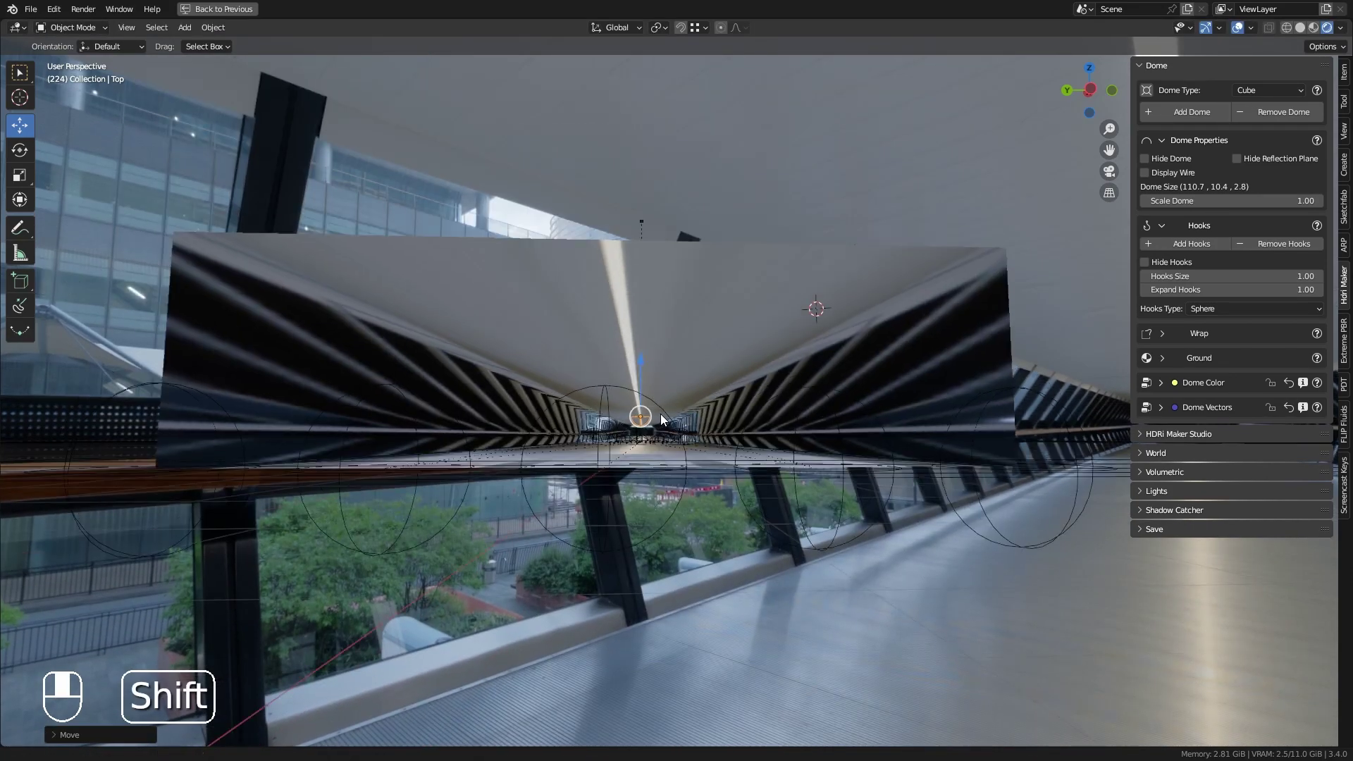
Raise the top hook along Z to bring the dome height to about 4.0.
scroll(651, 425, "up", 5)
middle_click_drag(627, 484, 650, 420, "shift")
scroll(619, 450, "up", 2)
left_click_drag(616, 363, 620, 302)
scroll(616, 444, "up", 1)
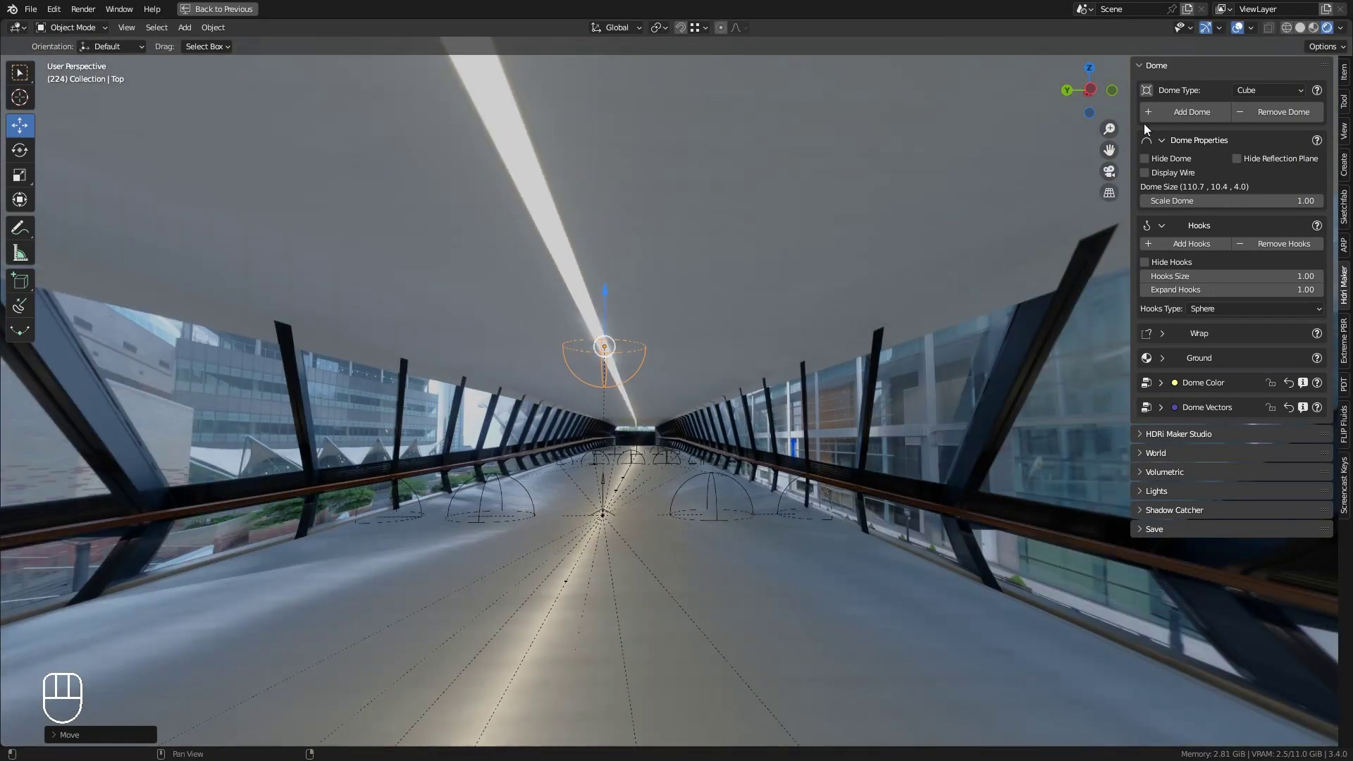
Hide the hooks and examine the reshaped corridor from several angles.
middle_click_drag(663, 482, 727, 468)
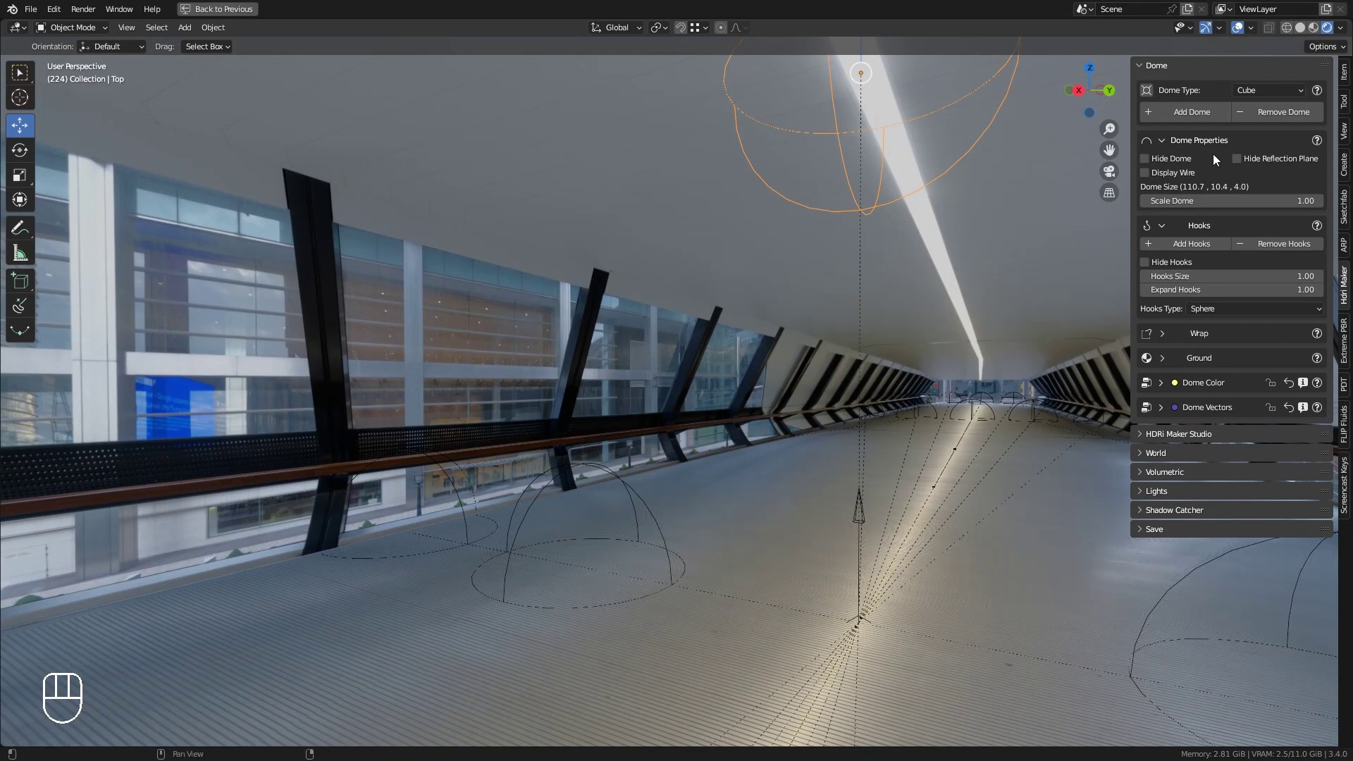
left_click(1169, 264)
middle_click_drag(930, 413, 812, 390, "shift")
middle_click_drag(932, 313, 601, 406)
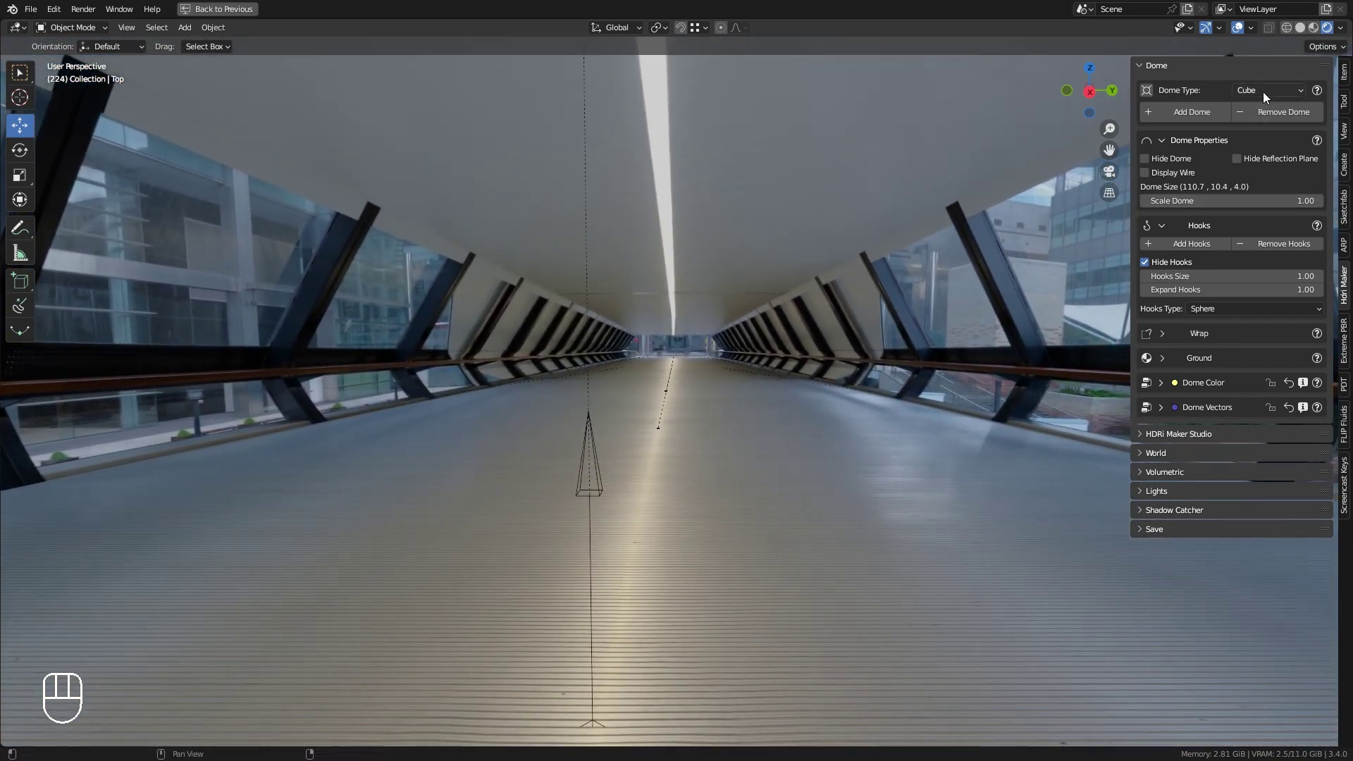
Replace the background with the Mall Parking Lot HDRI from the Open plane category.
left_click(1144, 434)
left_click_drag(1326, 435, 1344, 58)
left_click(1229, 206)
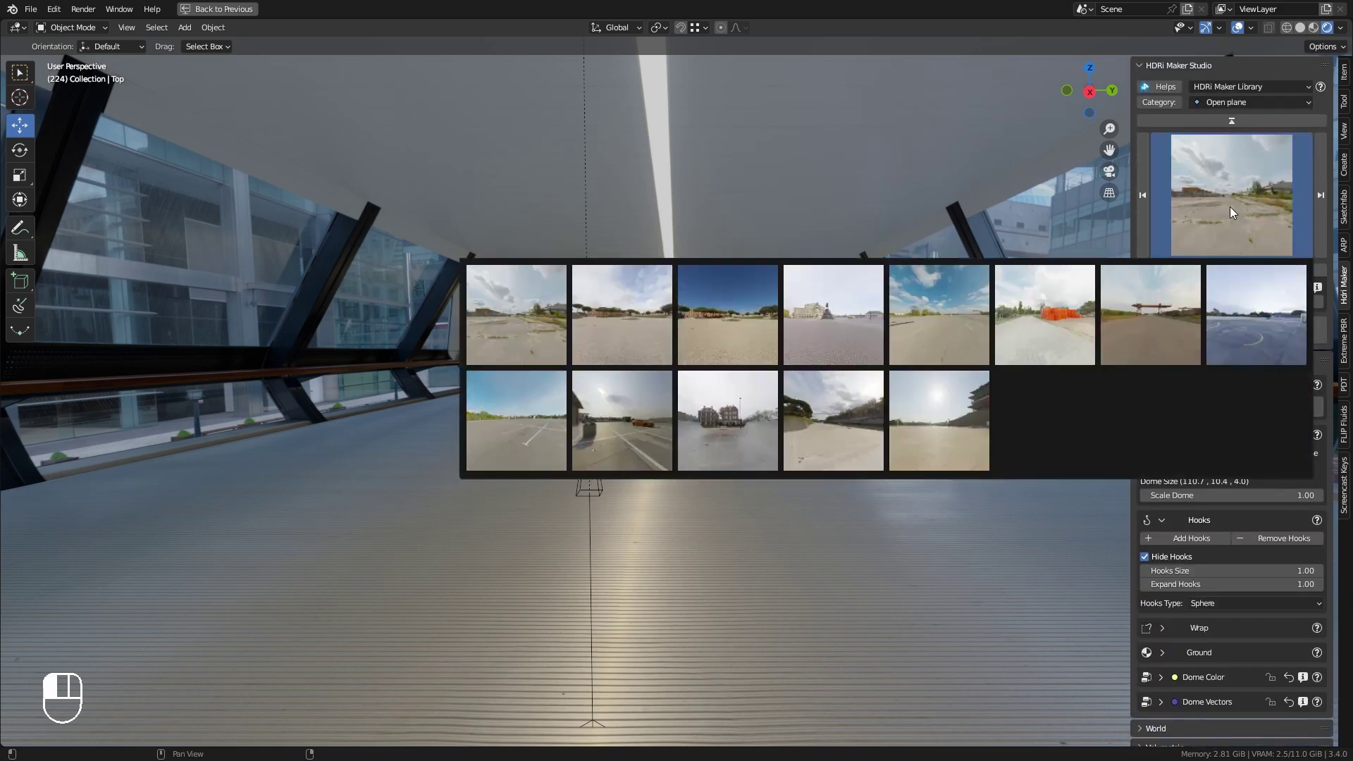
left_click(1229, 206)
left_click(1238, 199)
left_click(497, 445)
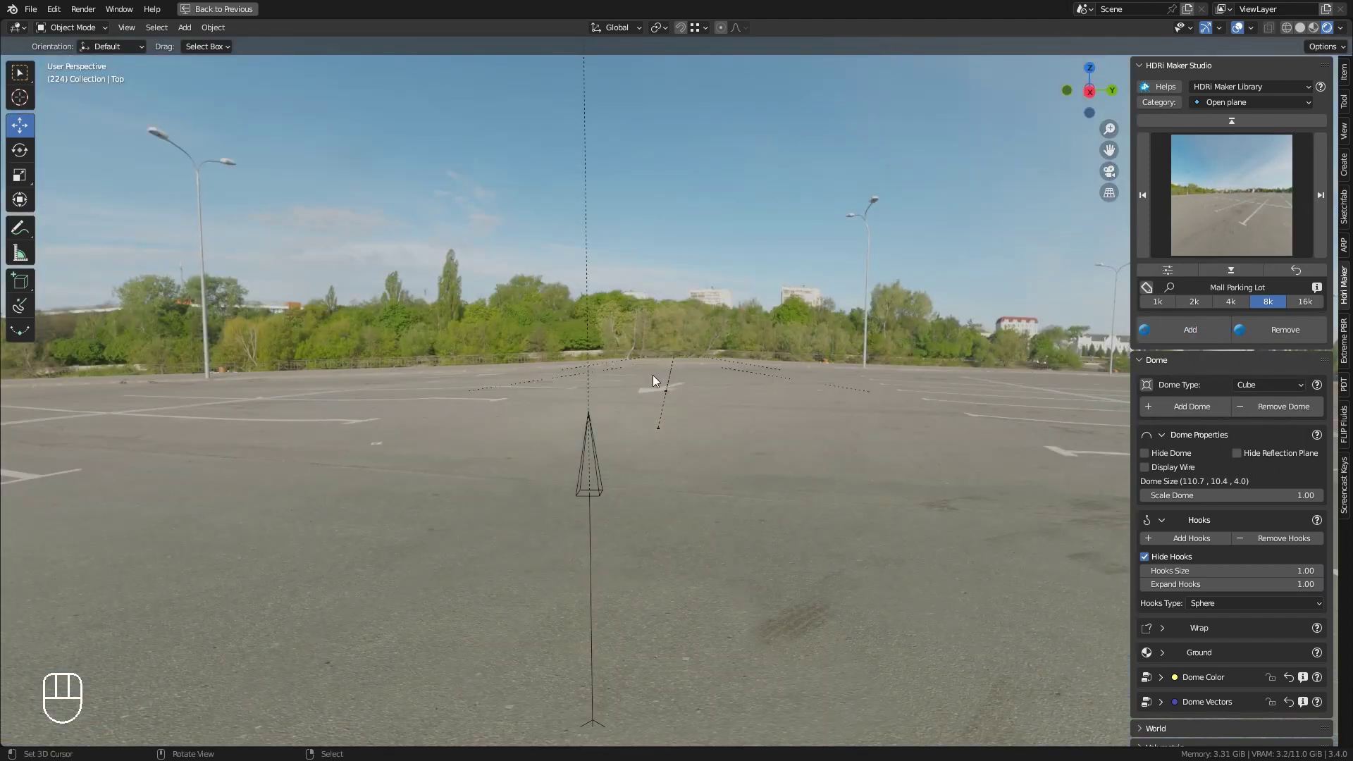
Remove the hooks from the dome to restore its original cube shape.
middle_click_drag(652, 375, 1118, 321)
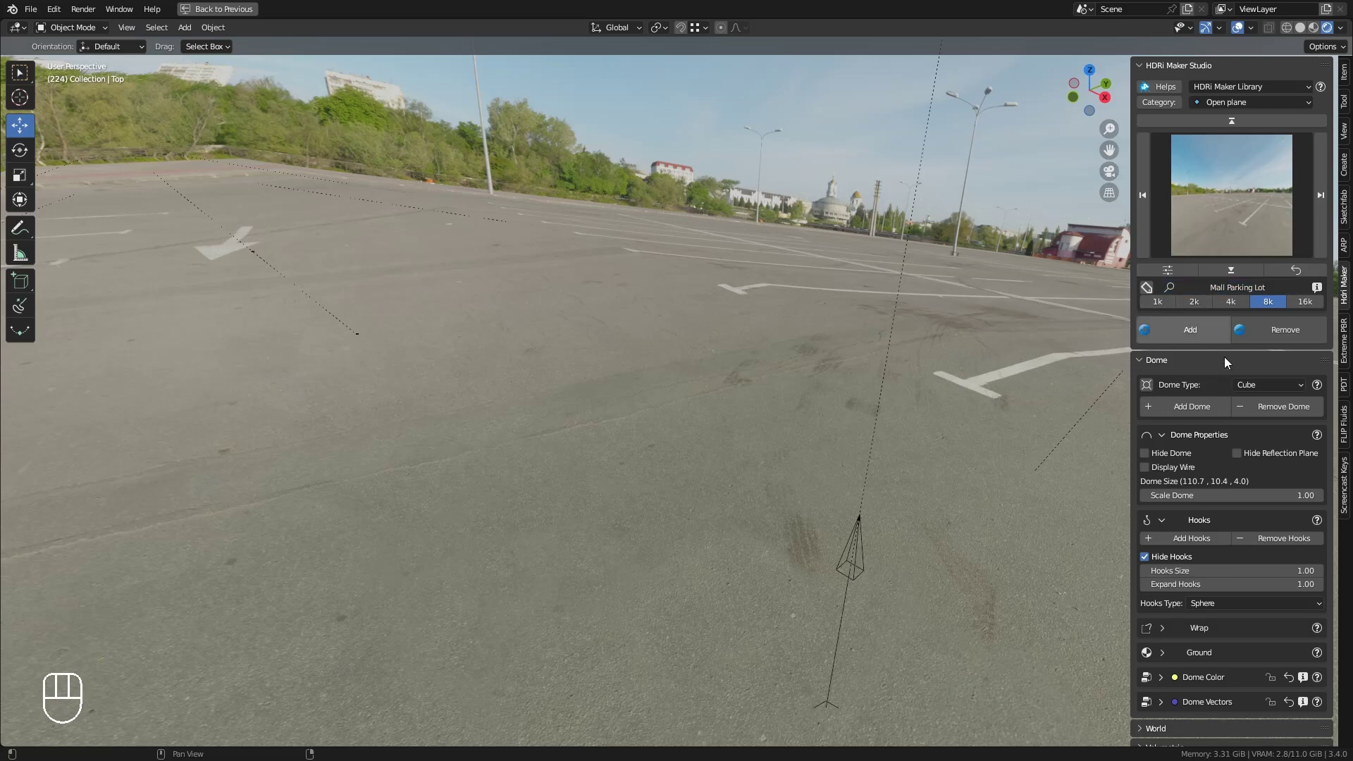
left_click(1274, 543)
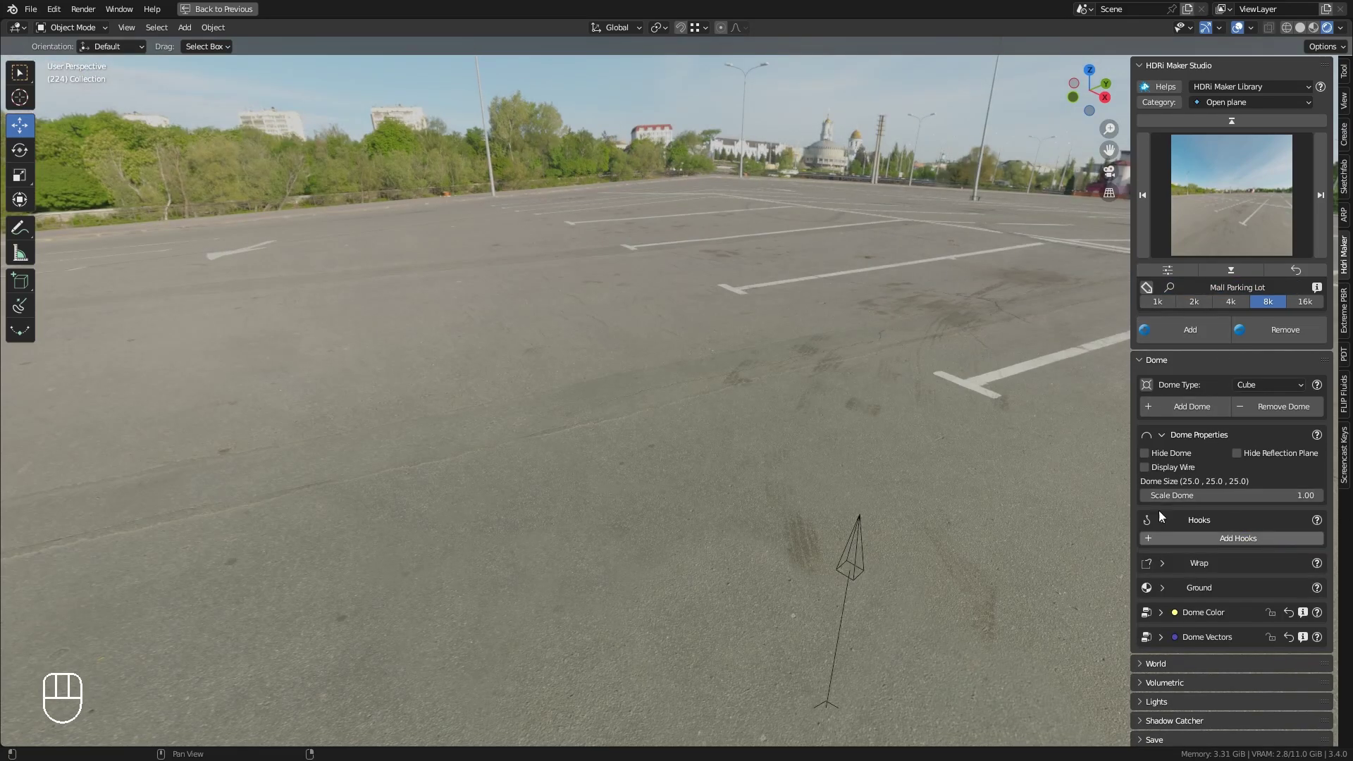
scroll(822, 447, "down", 5)
middle_click_drag(832, 440, 806, 474)
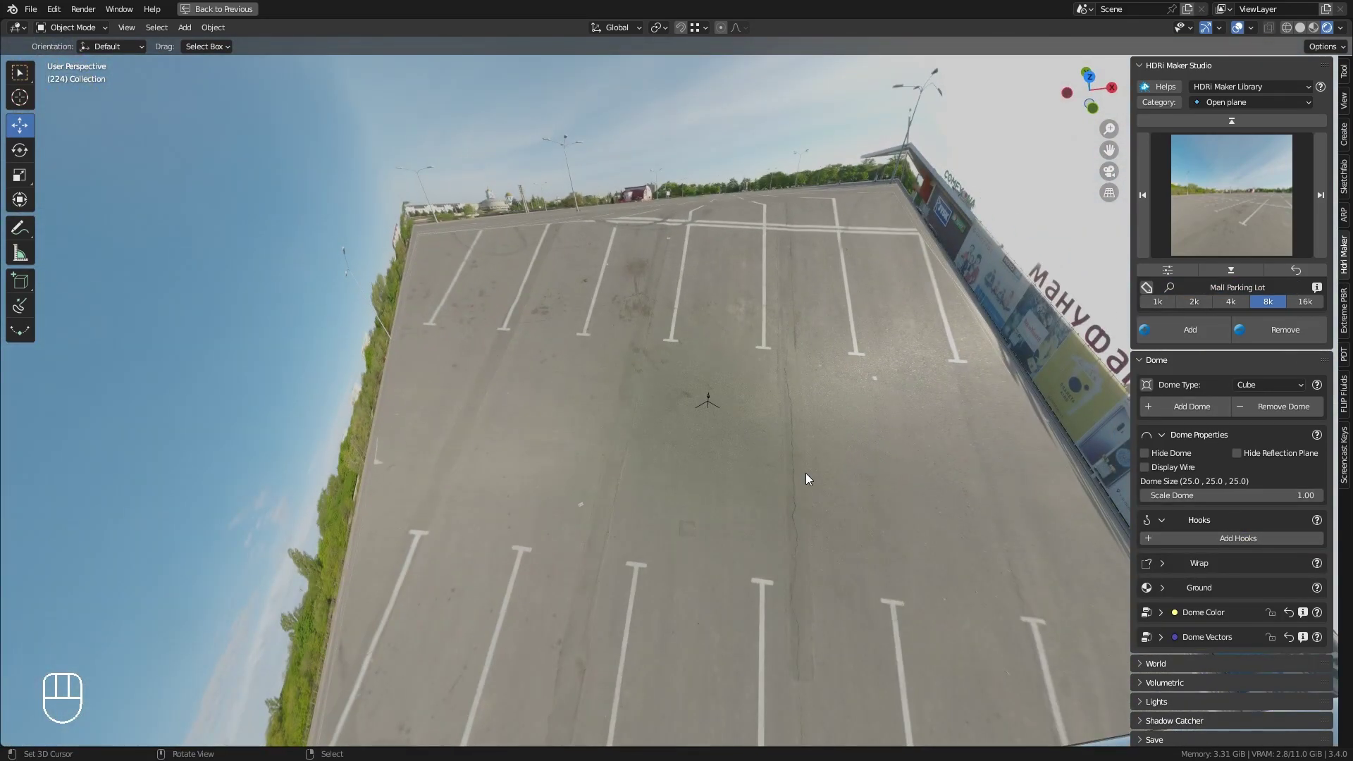
Rotate the parking lot projection with the Dome Vectors angle so its edges line up with the cube dome.
left_click(1151, 66)
left_click_drag(1322, 90, 1321, 55)
left_click(1160, 346)
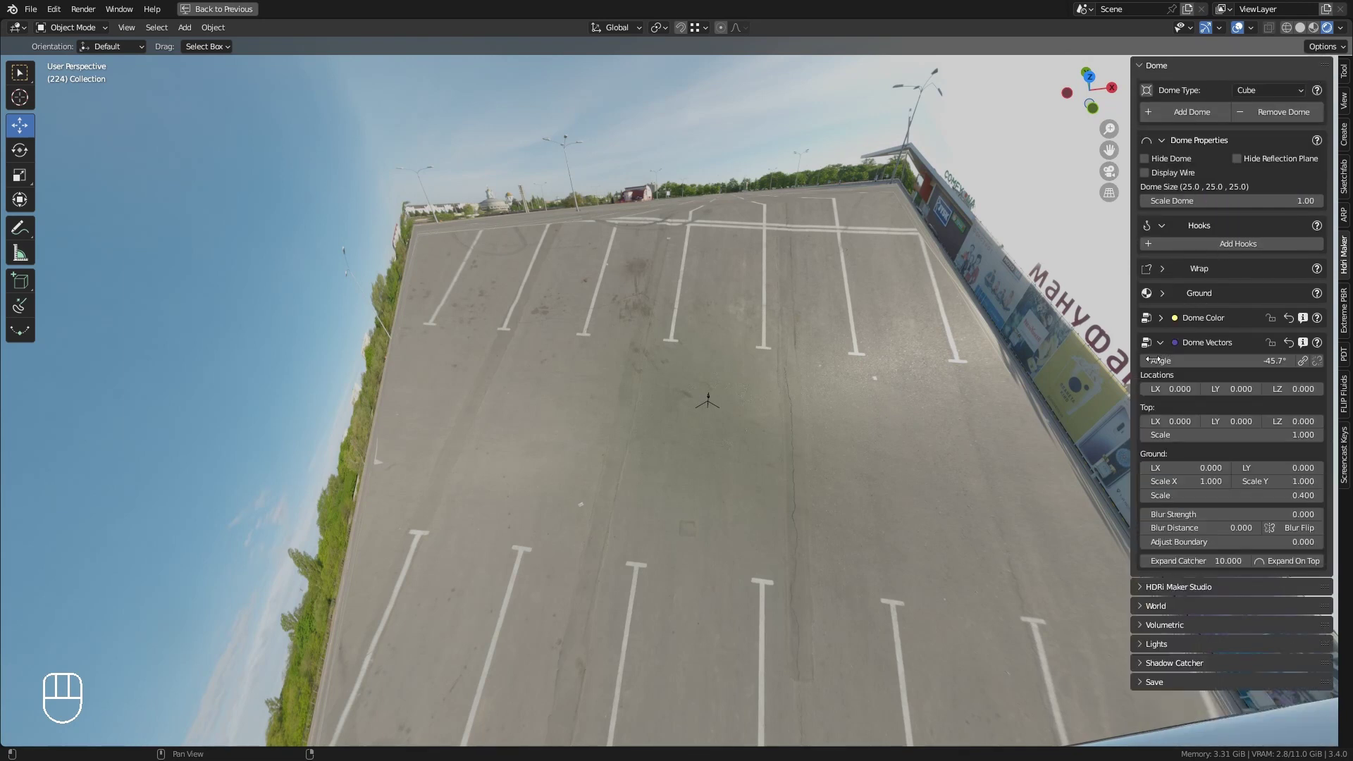
left_click_drag(1270, 355, 1204, 355)
middle_click_drag(835, 427, 801, 426)
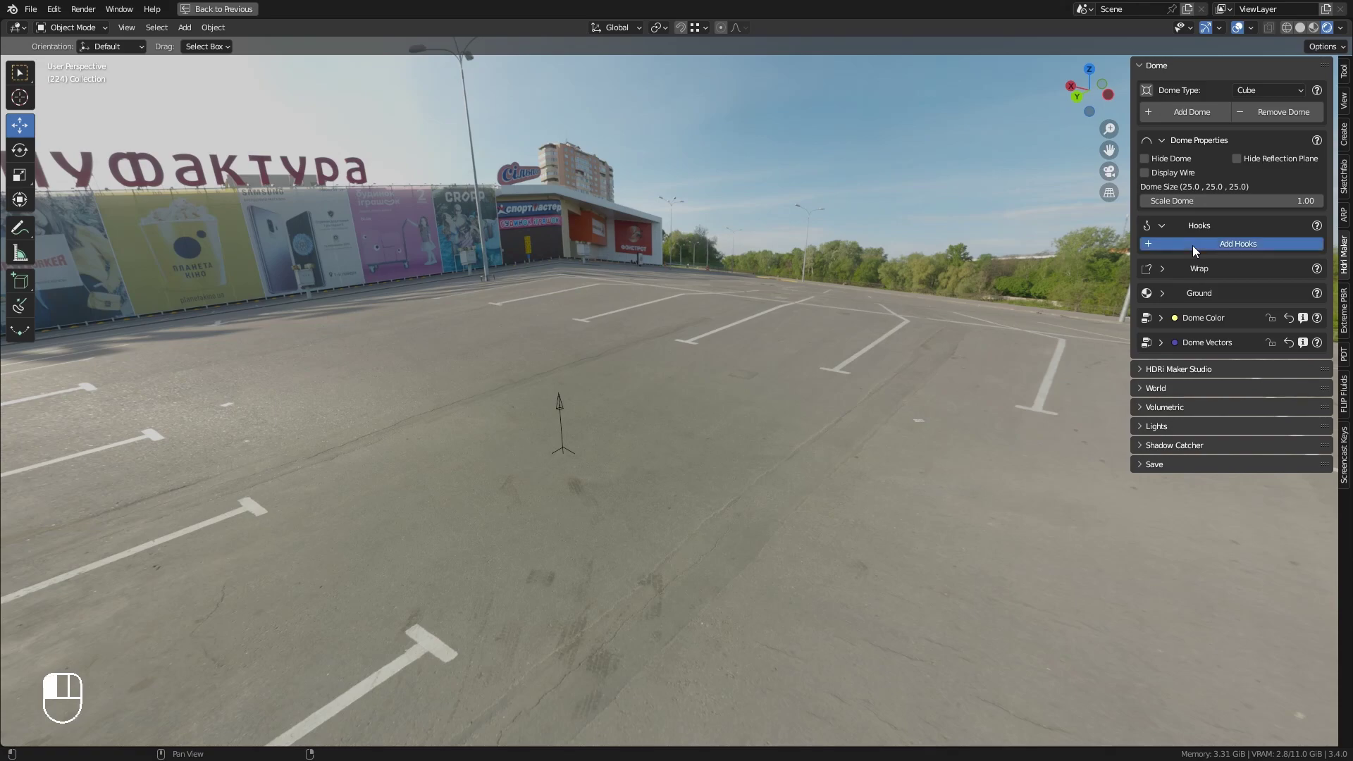
Add hooks to the parking lot dome and display its wireframe.
left_click(1193, 245)
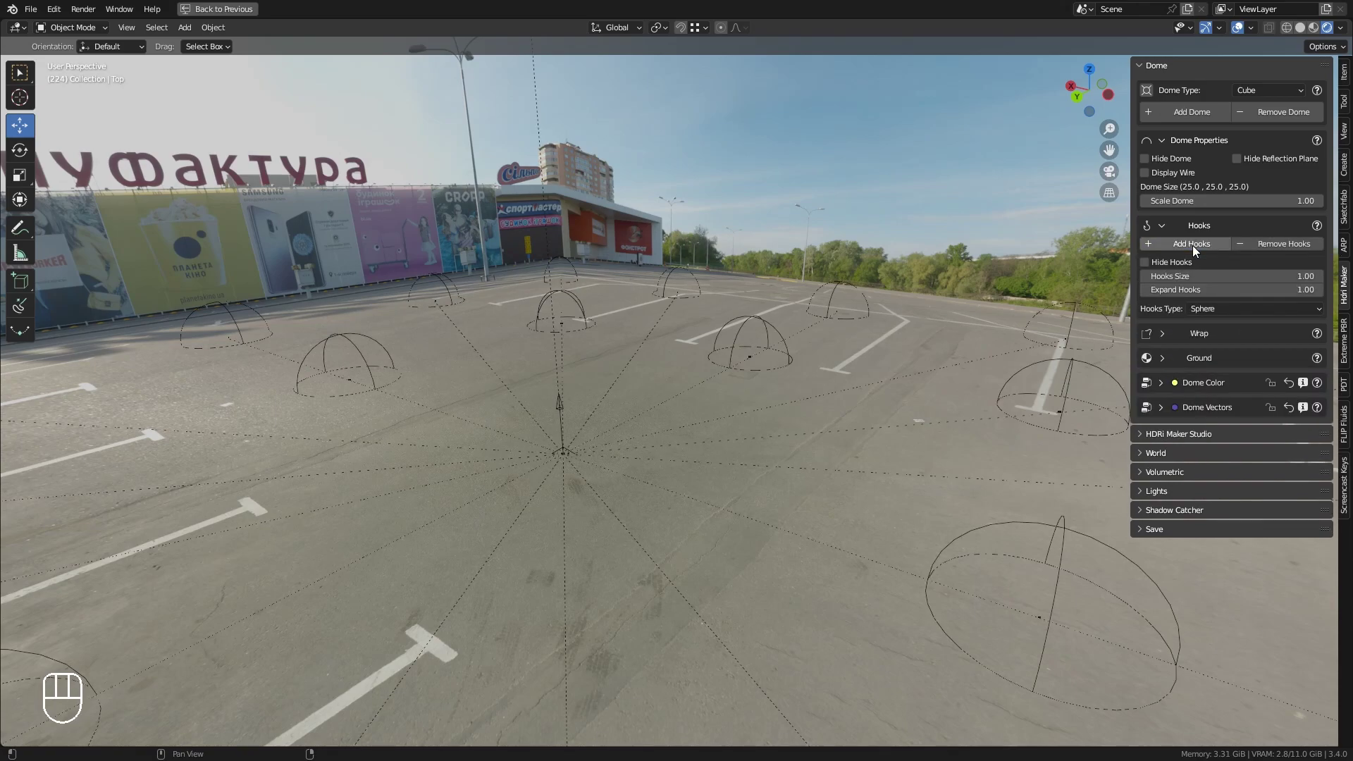
middle_click_drag(863, 336, 837, 360, "shift")
left_click(1145, 172)
Select a boundary row of ground hooks and move it outward along Y, extending the dome to about 43.3.
middle_click_drag(1046, 256, 966, 343)
left_click_drag(89, 416, 89, 416)
middle_click_drag(89, 416, 588, 497, "shift")
left_click_drag(702, 482, 655, 322)
middle_click_drag(677, 349, 555, 346, "shift")
Select the row of hooks along the mall facade and move it outward along X, widening the dome to about 36.7.
scroll(592, 348, "down", 1)
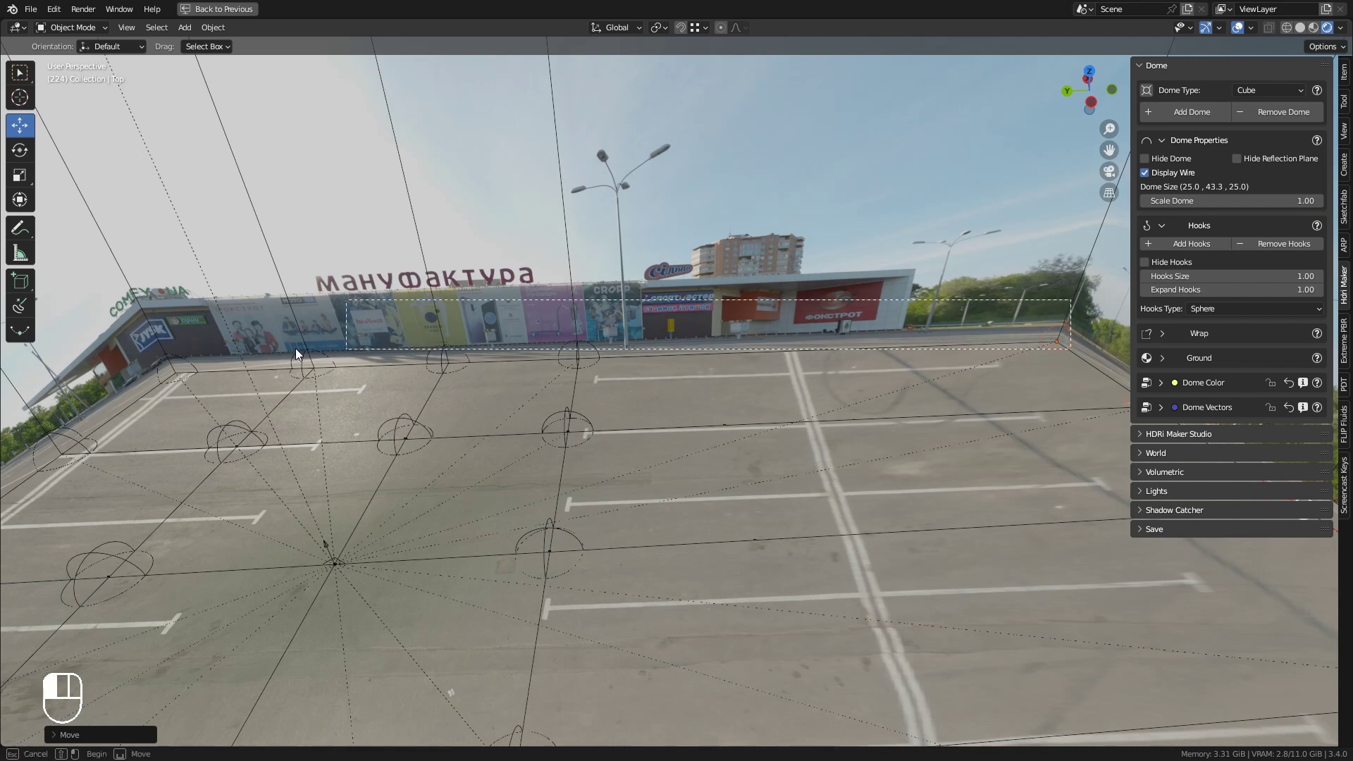
left_click_drag(136, 374, 136, 374)
middle_click_drag(382, 407, 543, 466, "shift")
left_click_drag(623, 370, 601, 279)
Select the three boundary hooks nearest the mall on the tree-lined side and move them outward along Y, extending the dome to about 63.2.
middle_click_drag(801, 345, 718, 398, "shift")
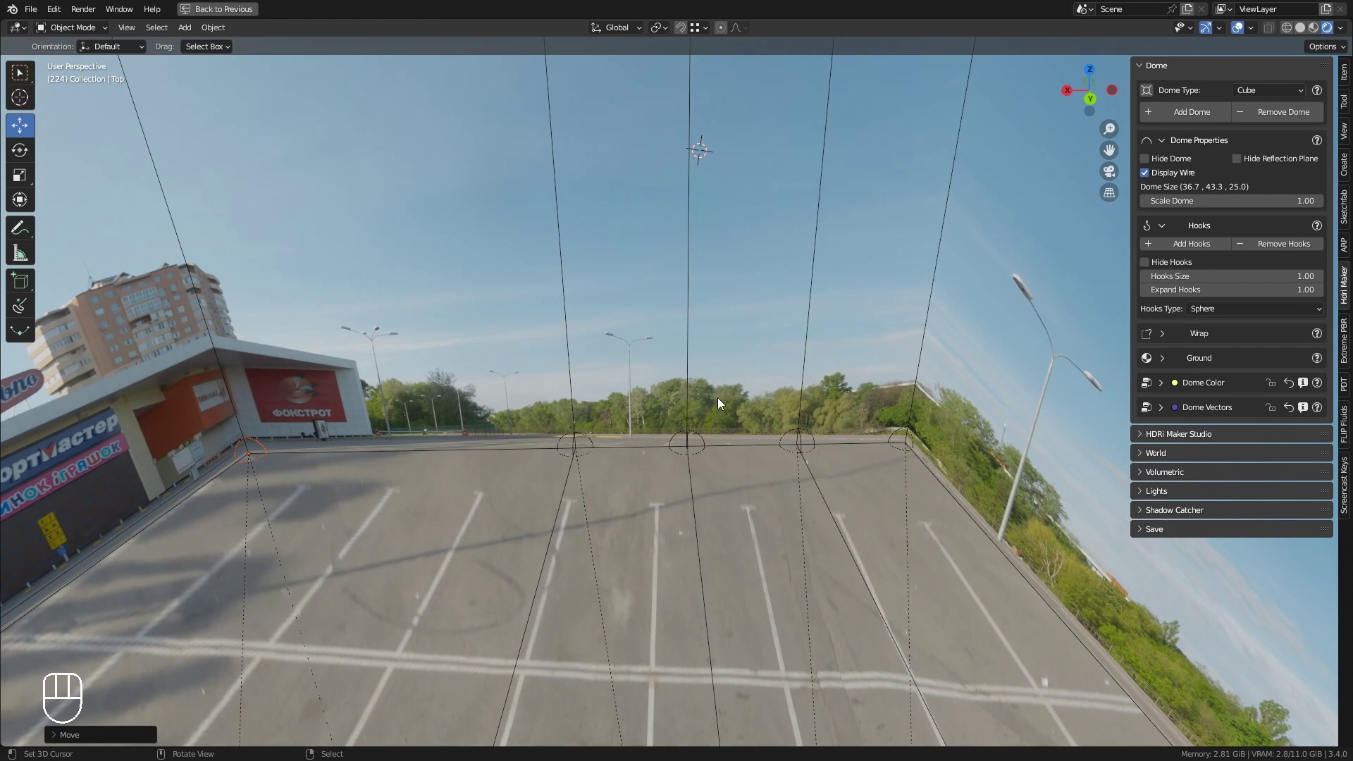
left_click_drag(234, 467, 234, 467)
middle_click_drag(234, 467, 502, 422, "shift")
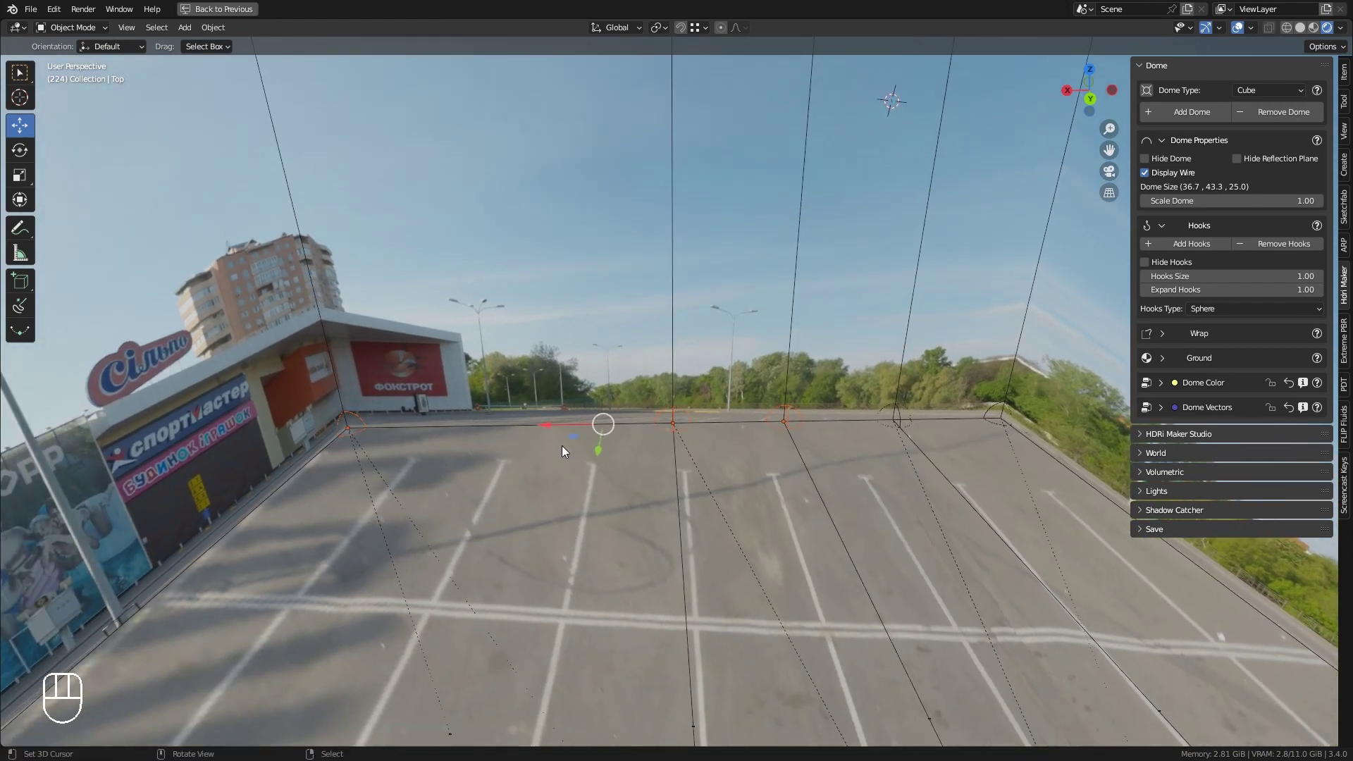
key("KP_Decimal")
middle_click_drag(659, 448, 591, 485, "shift")
key("g")
key("y")
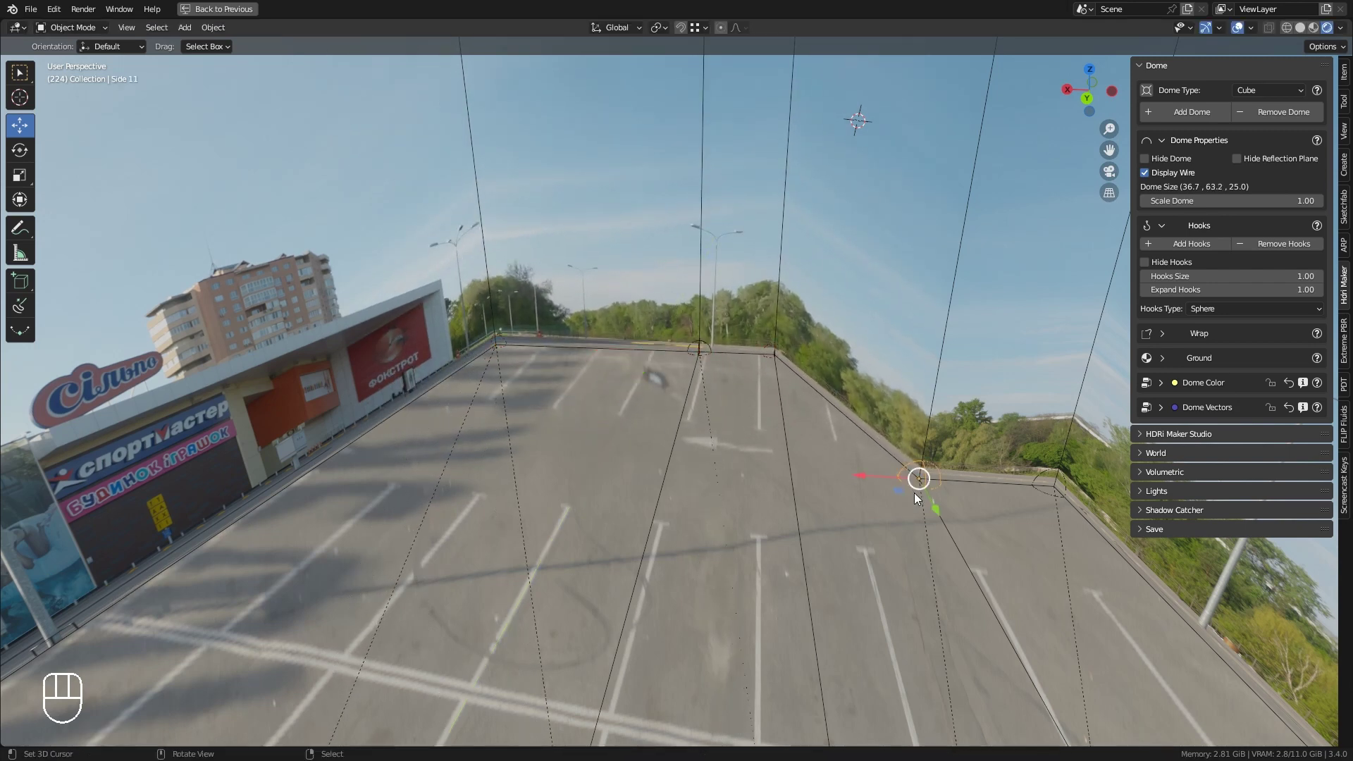
Move individual hooks on the tree-lined side along Y and X to follow the curb, extending the dome's Y size to about 71.4.
left_click_drag(934, 507, 903, 437)
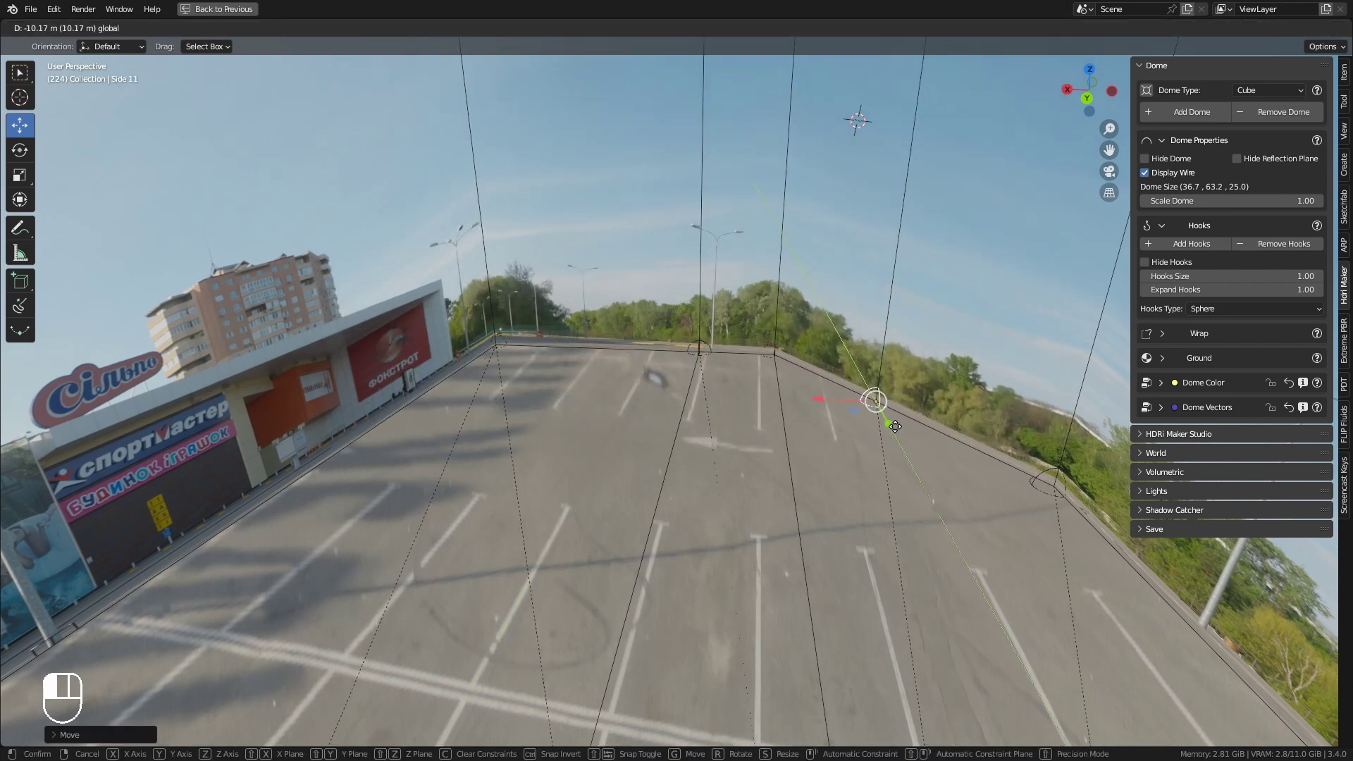
left_click_drag(830, 399, 845, 401)
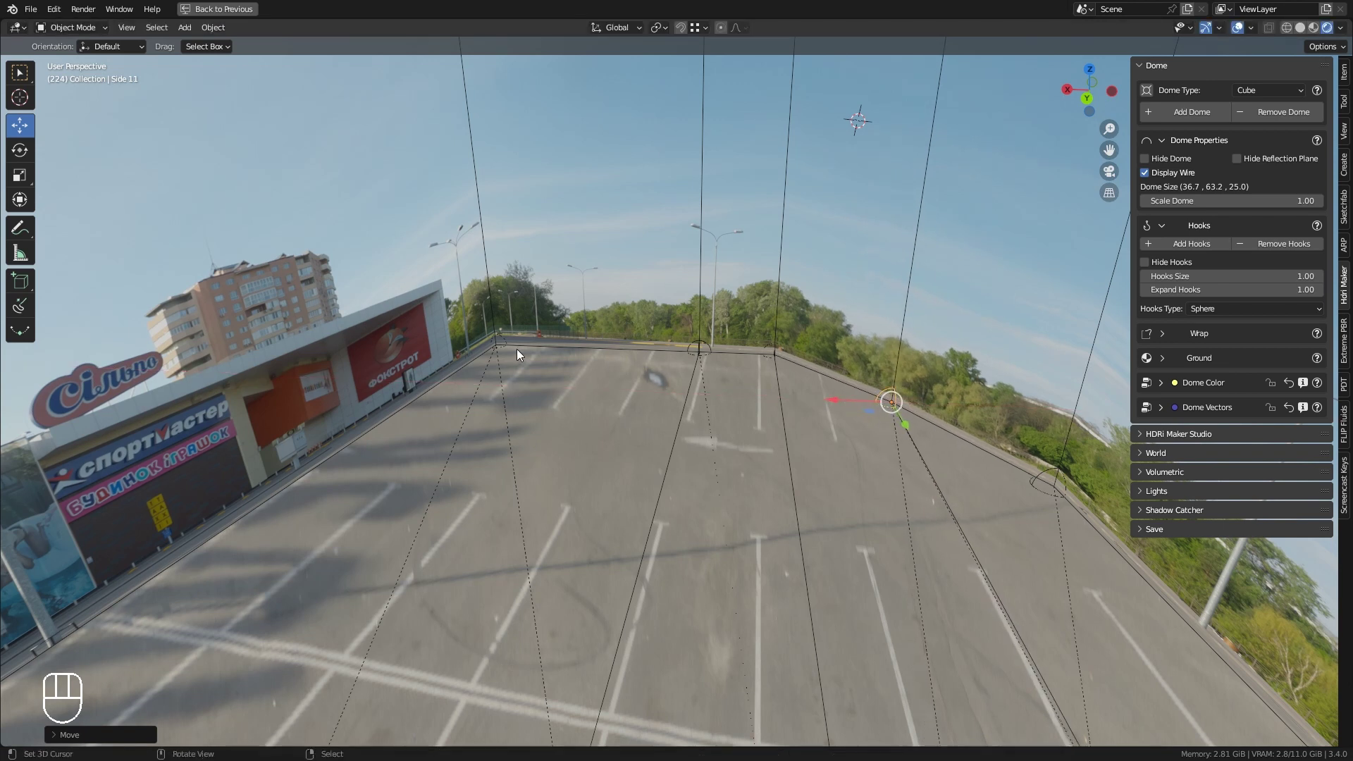
left_click_drag(569, 355, 590, 416)
middle_click_drag(590, 416, 734, 515)
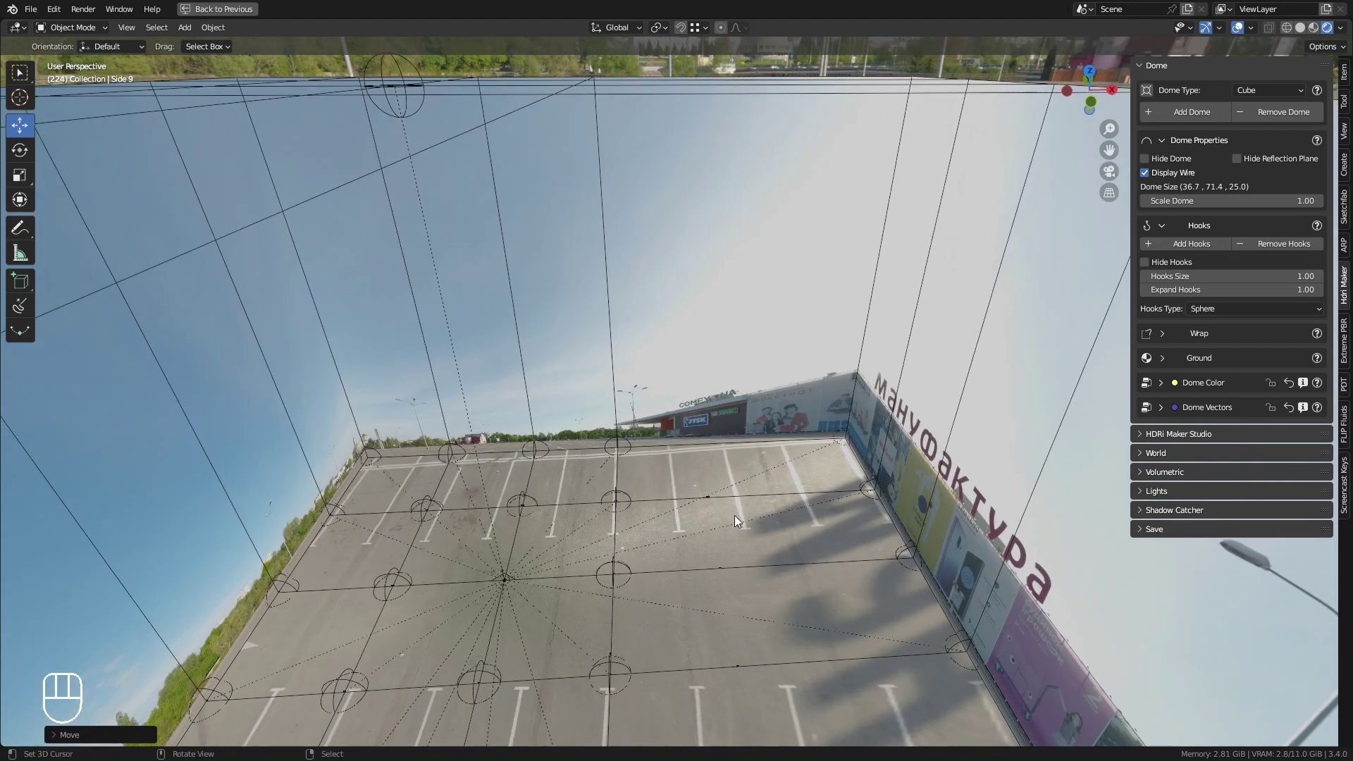
Select the hook row at the opposite end of the lot and move it outward along Y by about 40 m, extending the dome to about 111.7.
left_click_drag(356, 467, 344, 463)
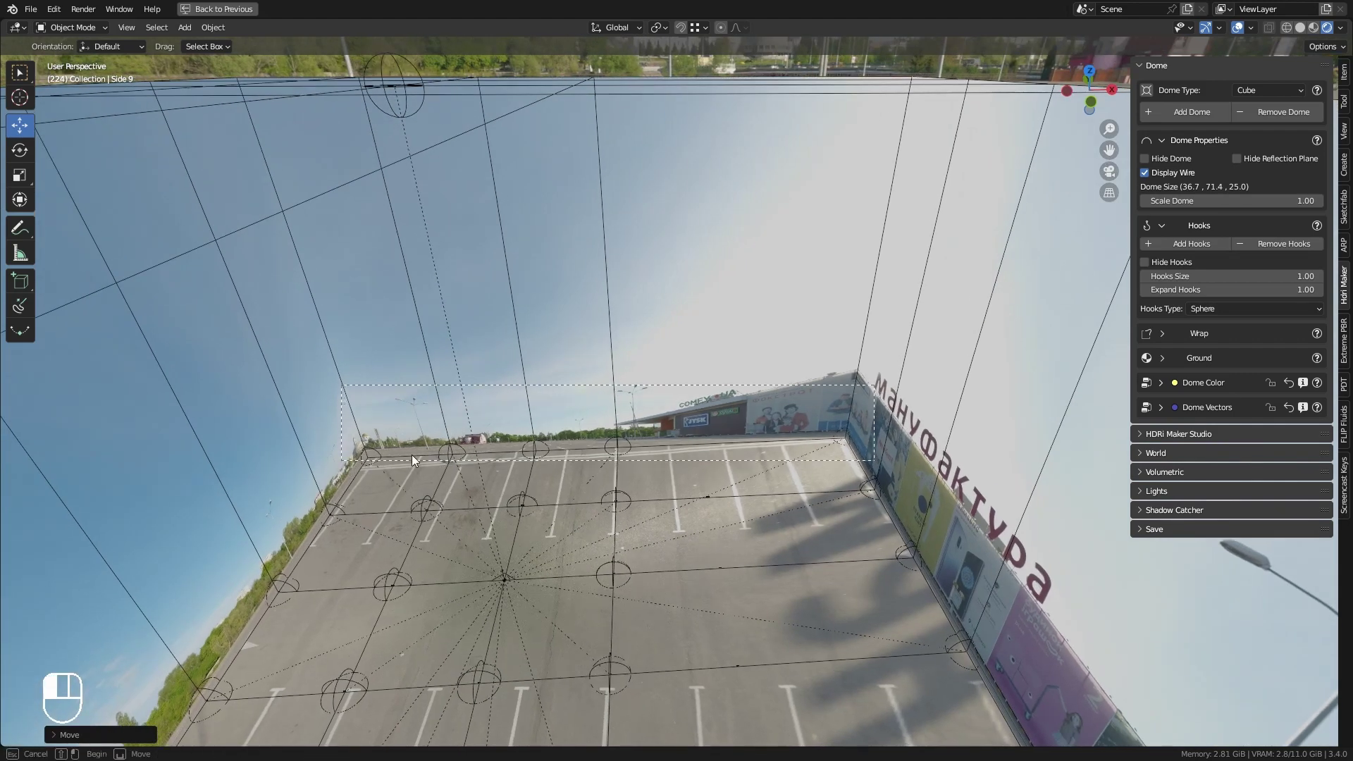
left_click_drag(568, 427, 577, 247)
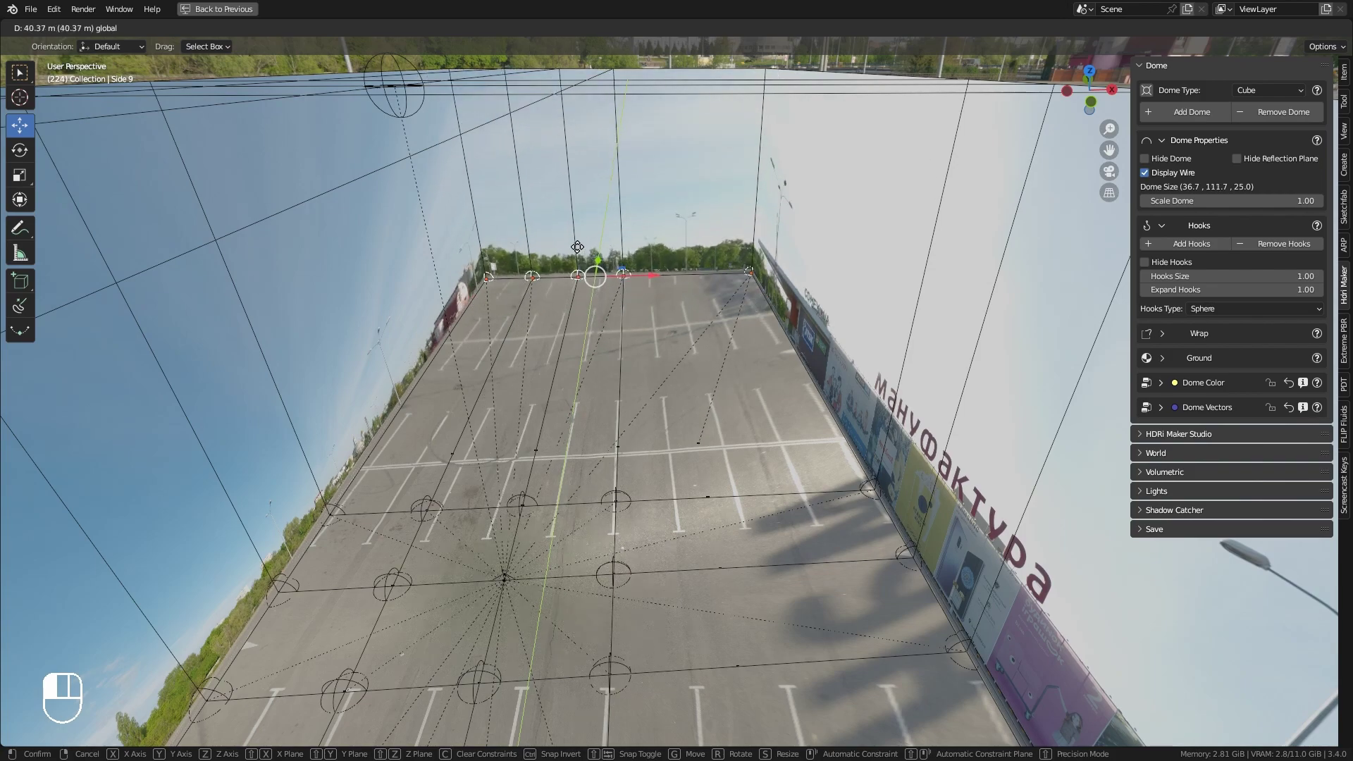
left_click_drag(575, 372, 575, 374)
middle_click_drag(575, 374, 980, 339)
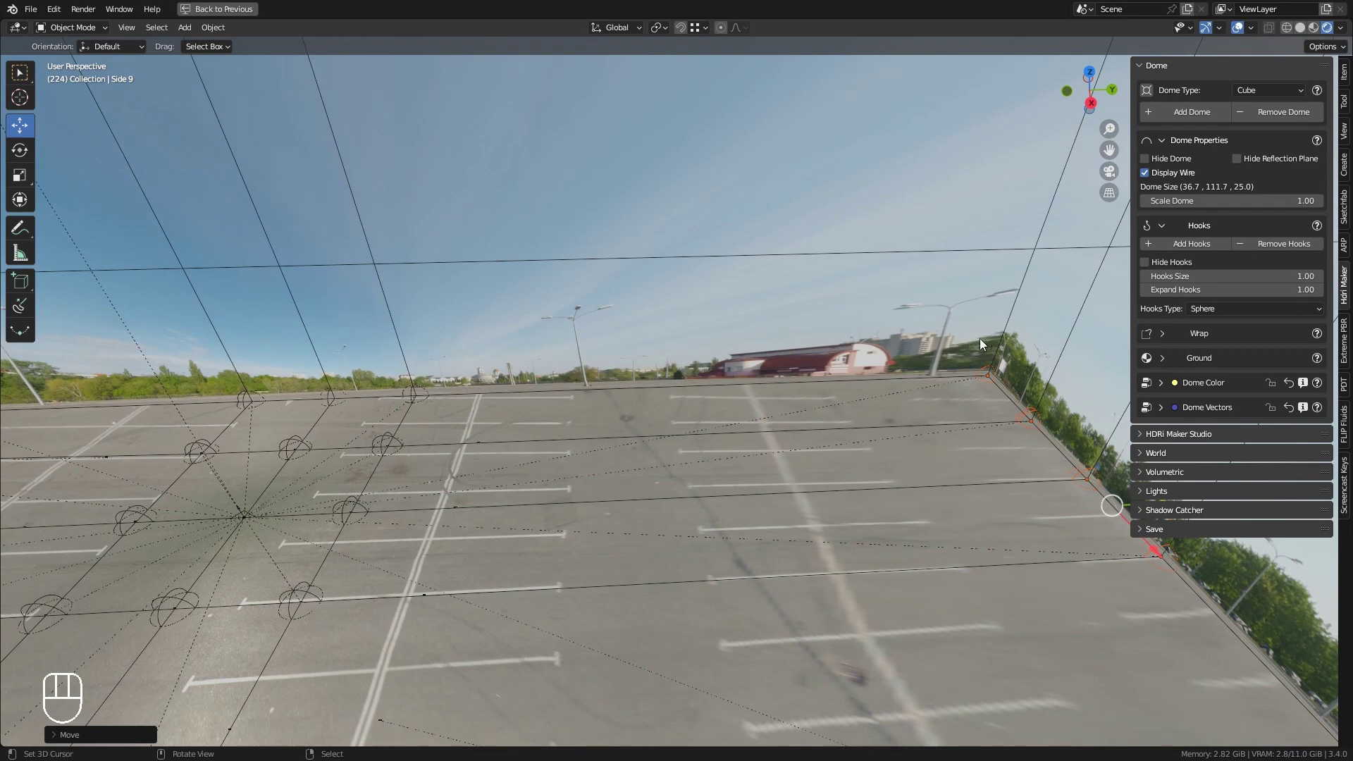
Move the hook row on the side opposite the mall outward along X by about 8 m, widening the dome to about 44.6.
left_click_drag(178, 399, 177, 400)
middle_click_drag(244, 421, 564, 451, "shift")
left_click_drag(622, 431, 599, 380)
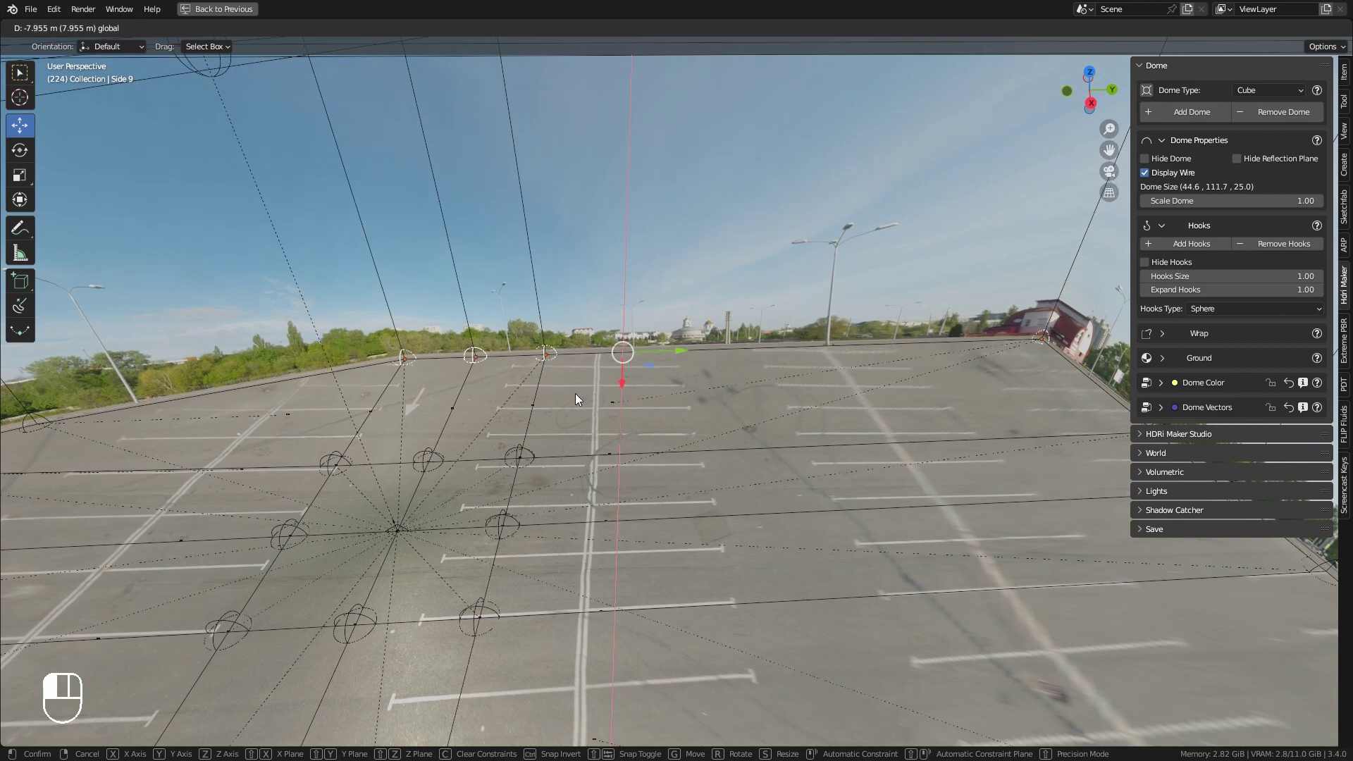
left_click(720, 408)
middle_click_drag(720, 409, 717, 456)
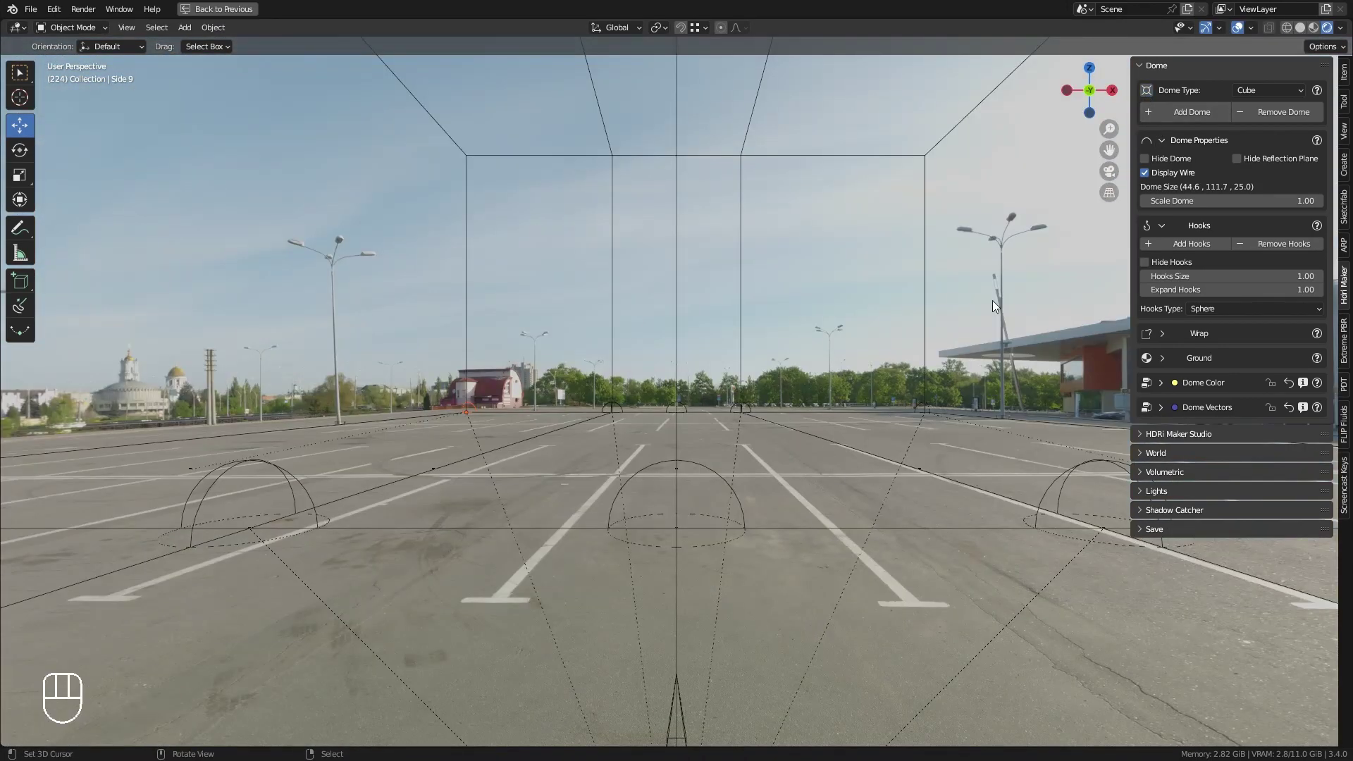
middle_click_drag(919, 377, 580, 424)
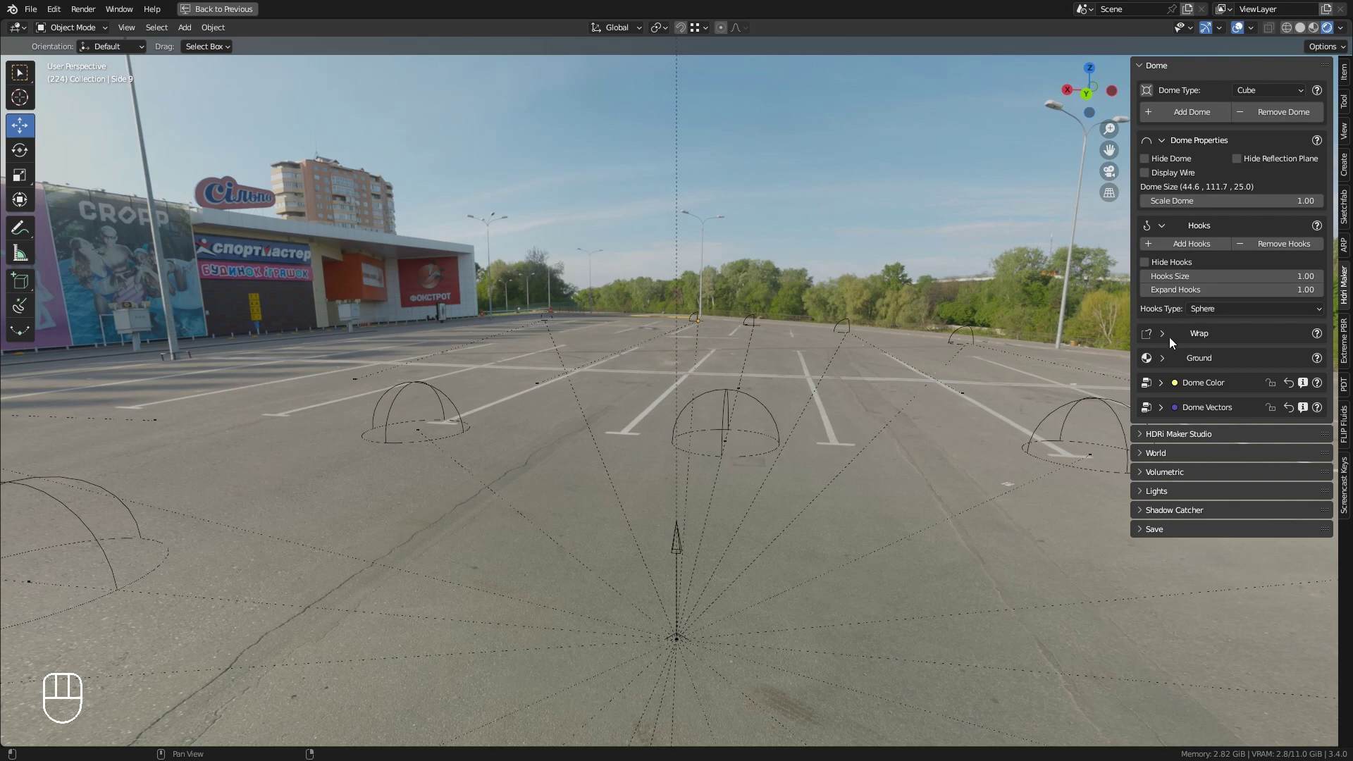
Hide the hooks and inspect the reshaped parking-lot dome from several viewpoints.
left_click(1161, 265)
middle_click_drag(987, 352, 656, 464)
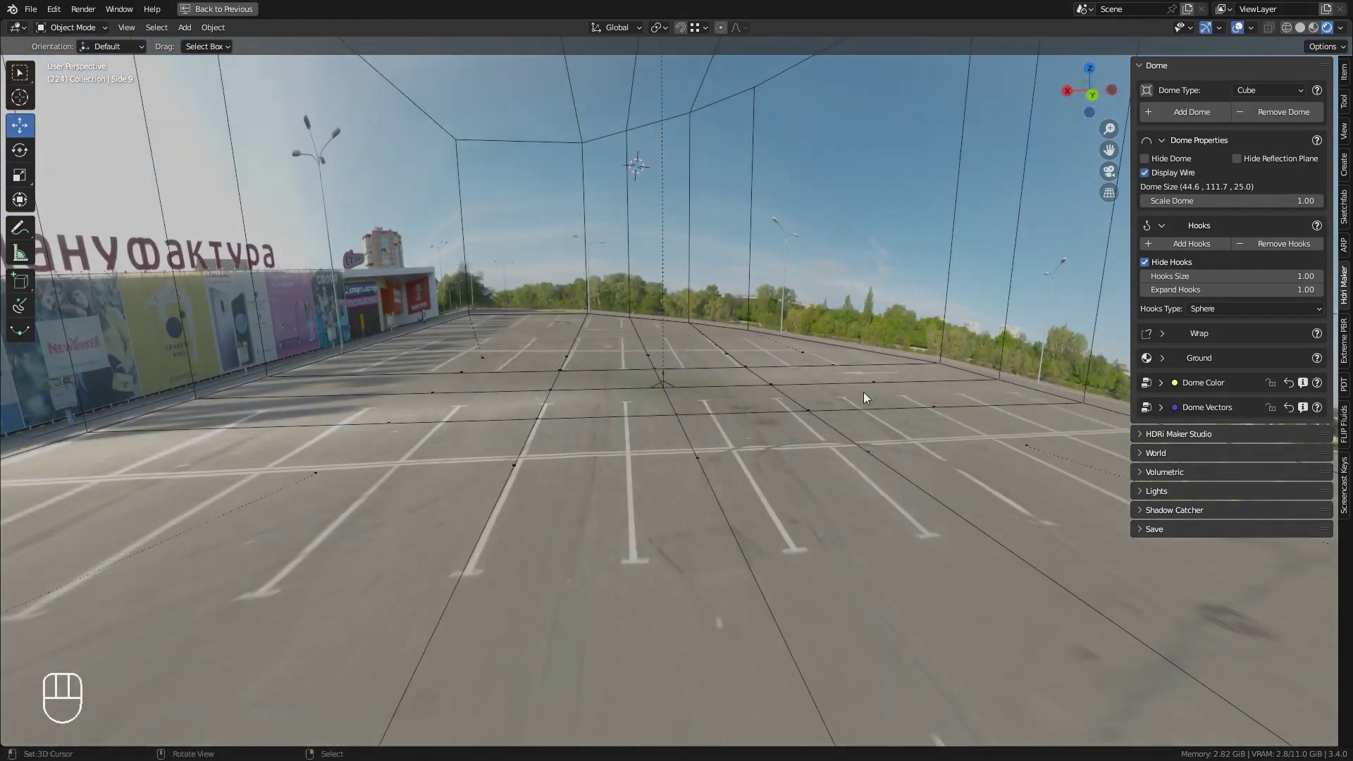
scroll(864, 392, "down", 4)
middle_click_drag(856, 365, 729, 394, "ctrl")
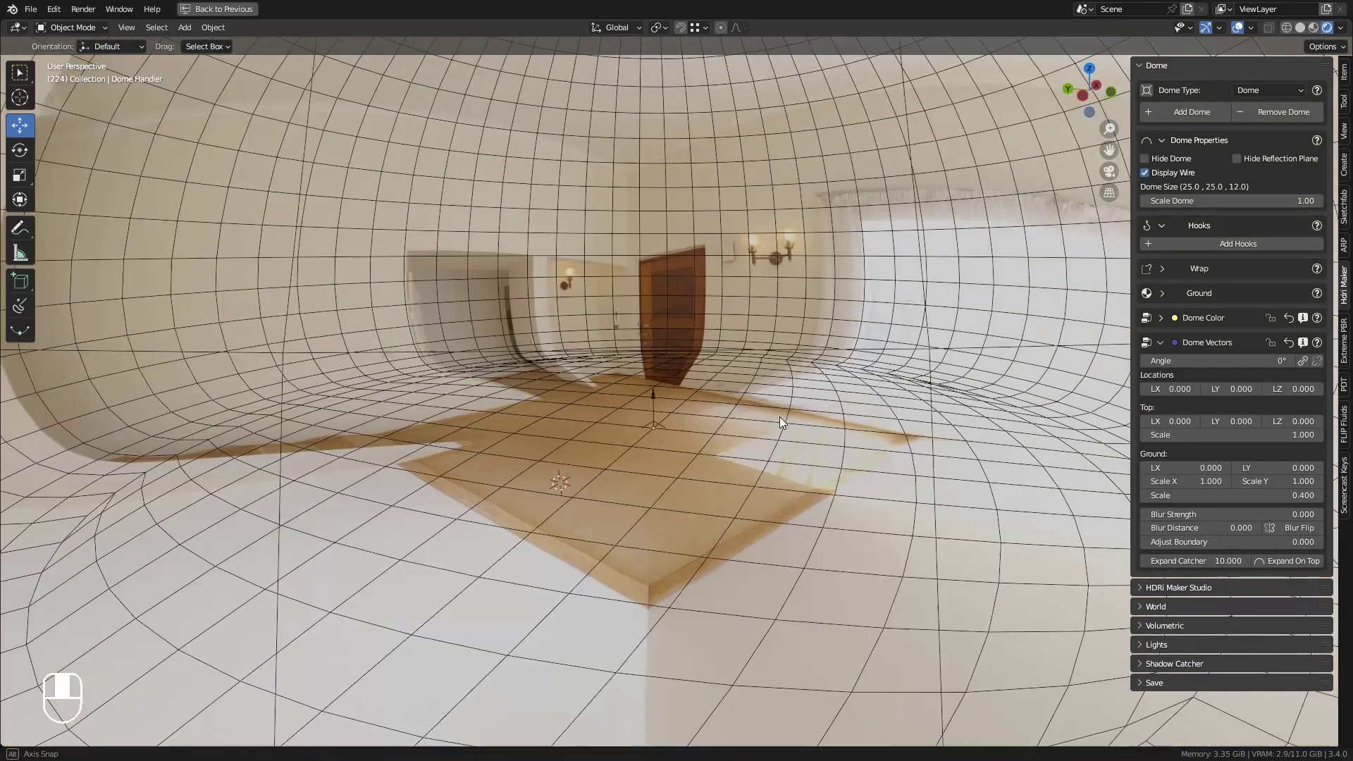
Change the interior scene's dome type to Cube.
left_click(1268, 90)
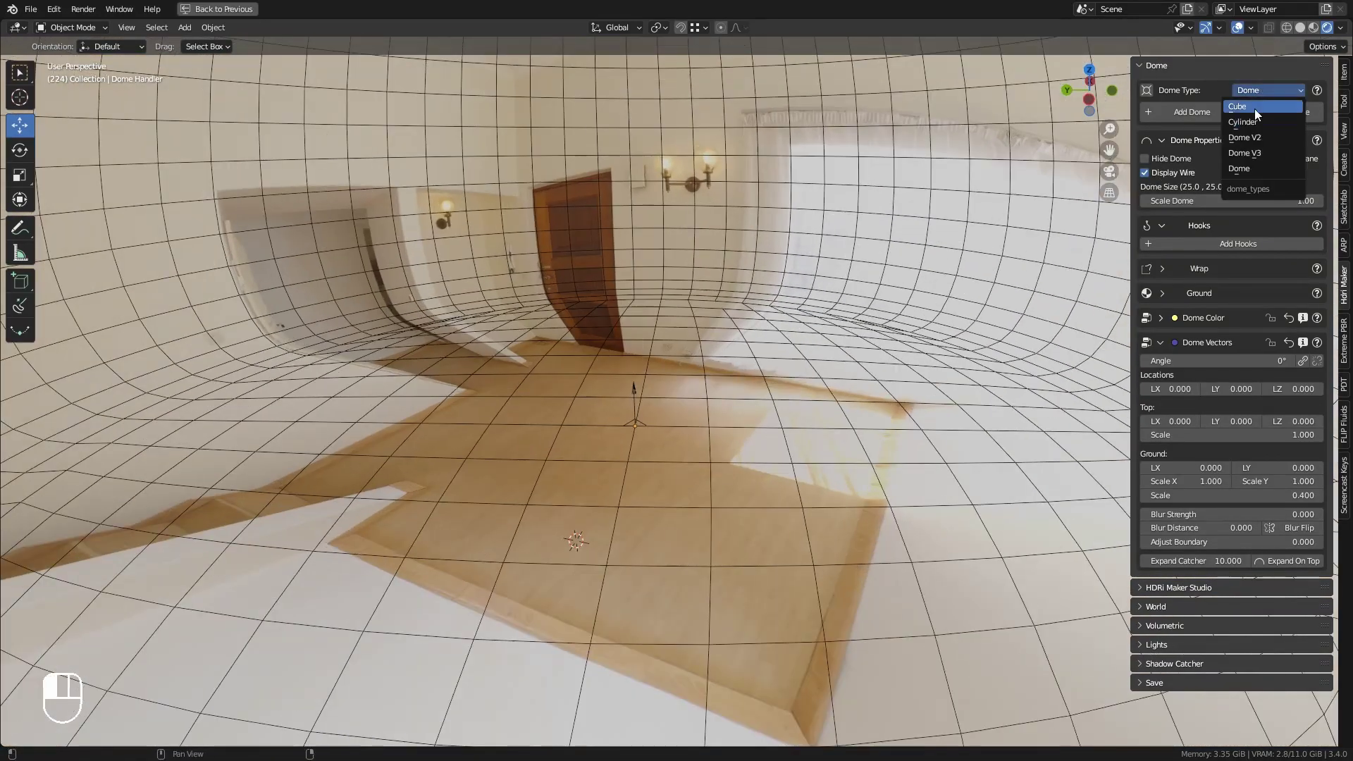
left_click(1255, 106)
middle_click_drag(809, 468, 942, 381)
In top view, align the room with the dome by setting the projection's Angle to -25.1°, location LX to 0.610 and LZ to 1.560.
key("KP_7")
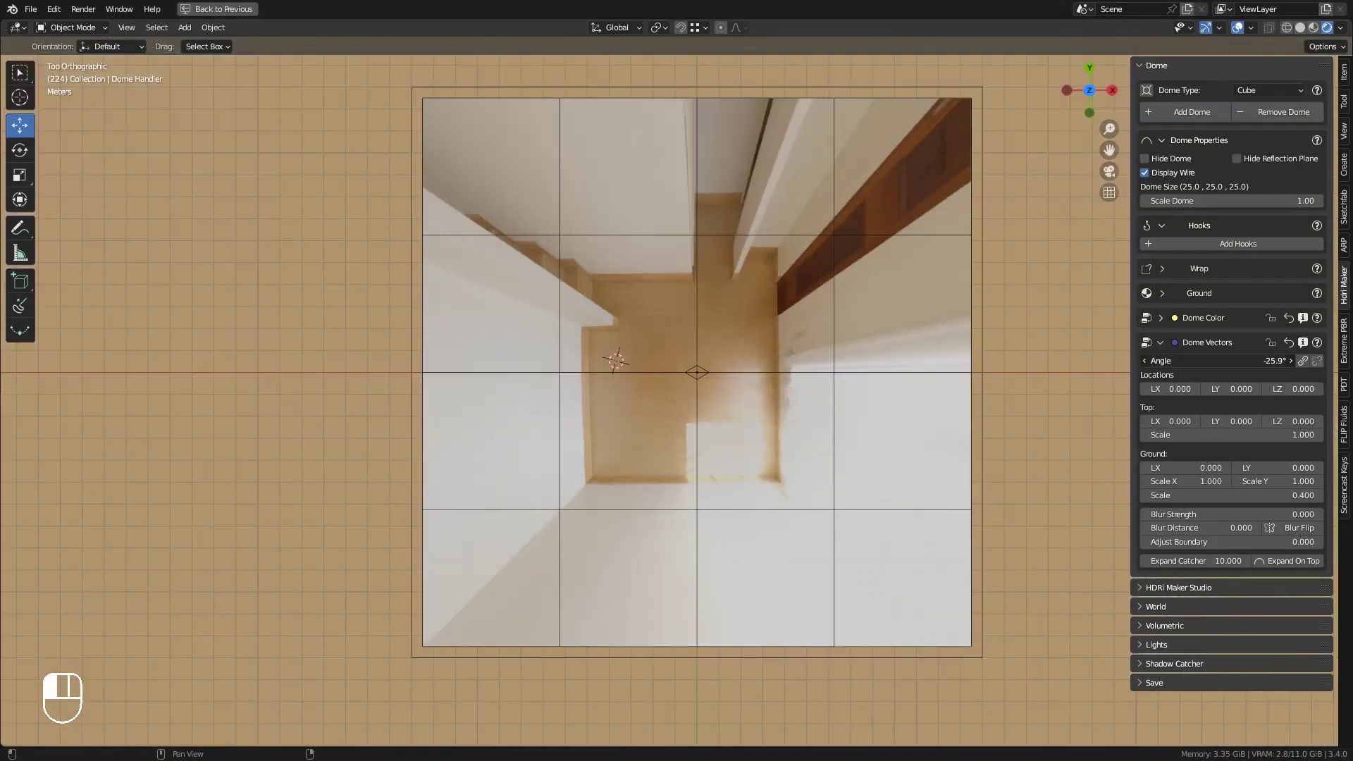
left_click_drag(1292, 389, 1324, 389, "shift")
left_click_drag(1278, 361, 1302, 389, "shift")
mouse_move(1232, 389)
left_mouse_down("shift")
mouse_move(1244, 389)
mouse_move(1231, 389)
left_mouse_up("shift")
left_click_drag(1170, 390, 1191, 389, "shift")
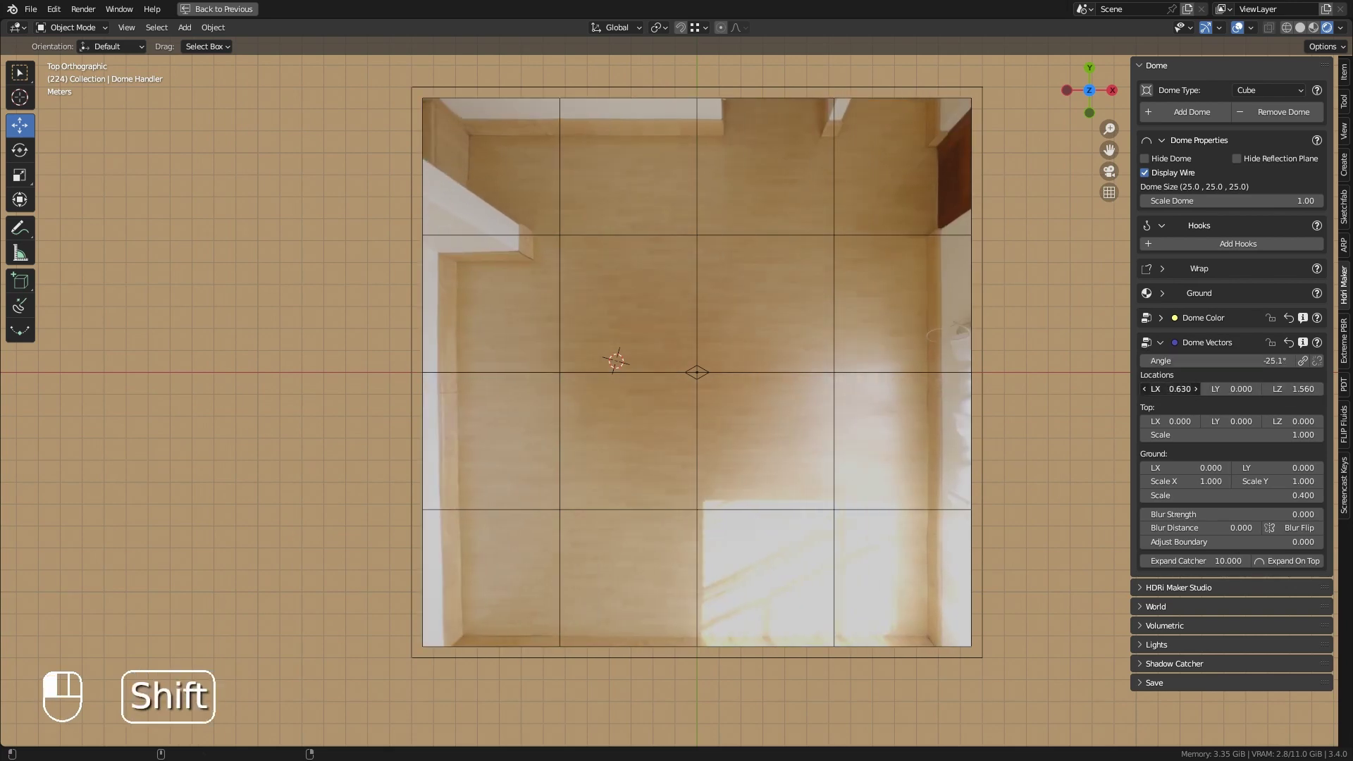
Add hooks to the cube dome and move its boundary hooks onto the room's walls, fitting it to about 21.7 by 23.3.
left_click(1202, 245)
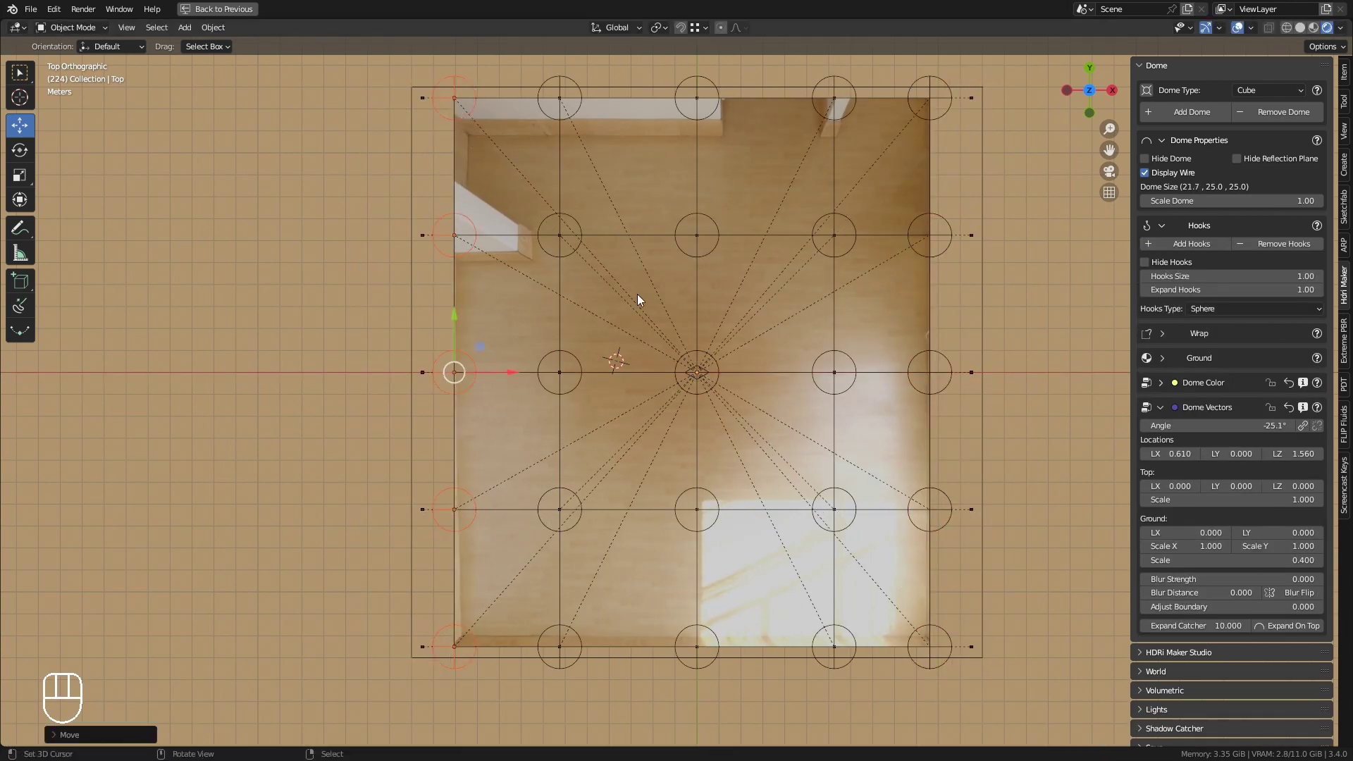
left_click_drag(438, 515, 438, 513)
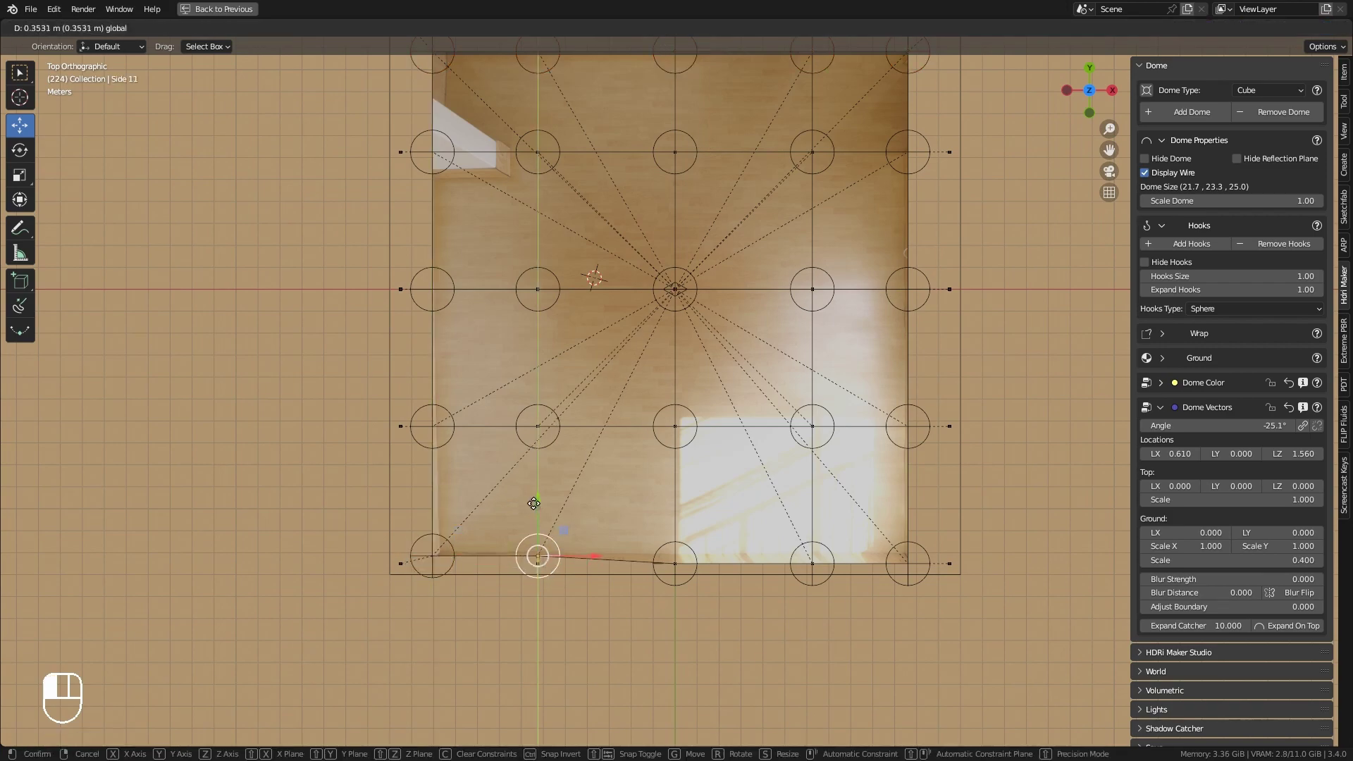
right_click(813, 567)
left_click_drag(813, 509, 813, 502)
Select the two hooks along the doorway wall and nudge them onto the floor edge.
middle_click_drag(813, 502, 811, 444)
right_click(907, 401)
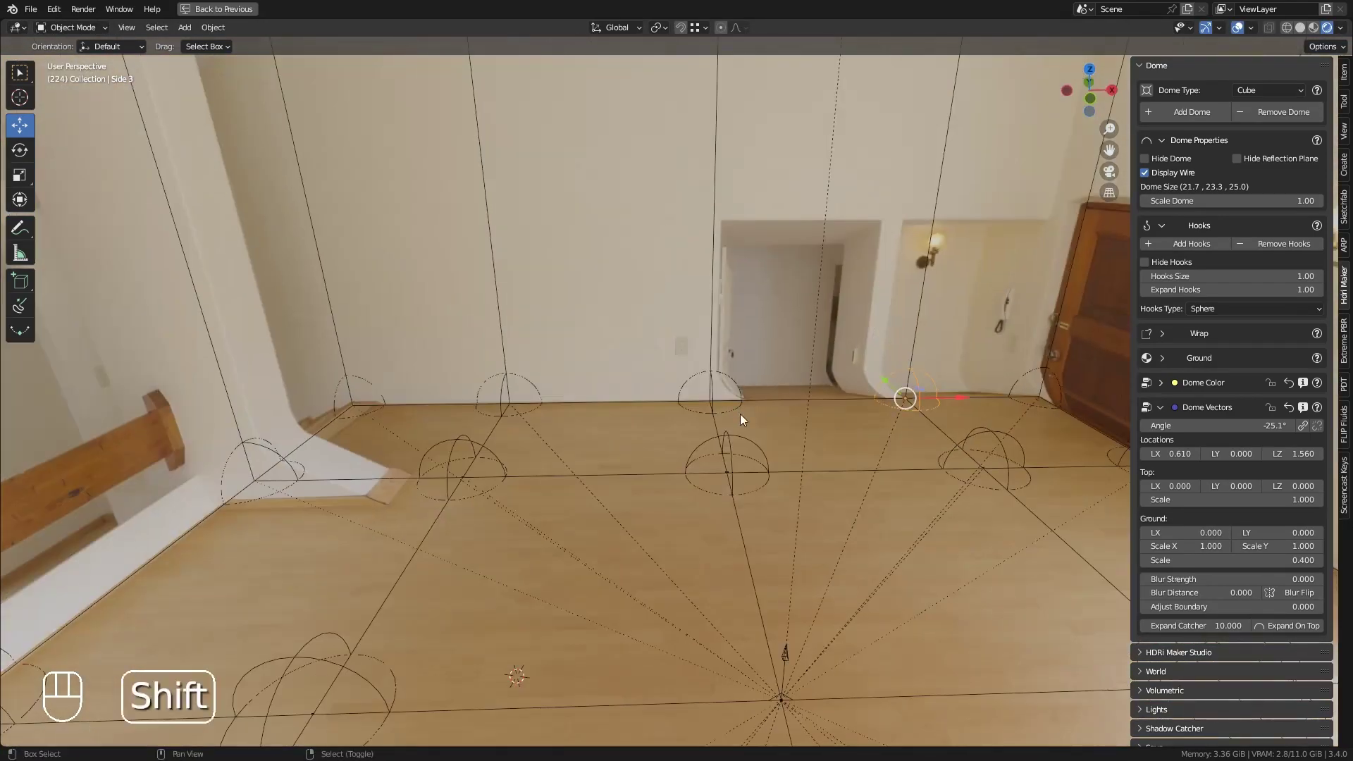
right_click(740, 413, "shift")
left_click_drag(752, 430, 751, 427)
Set the dome projection's Top LZ to 0.750 and Top Scale to 0.770.
middle_click_drag(994, 391, 1250, 540)
left_click_drag(1298, 561, 1269, 561)
right_click(1298, 560)
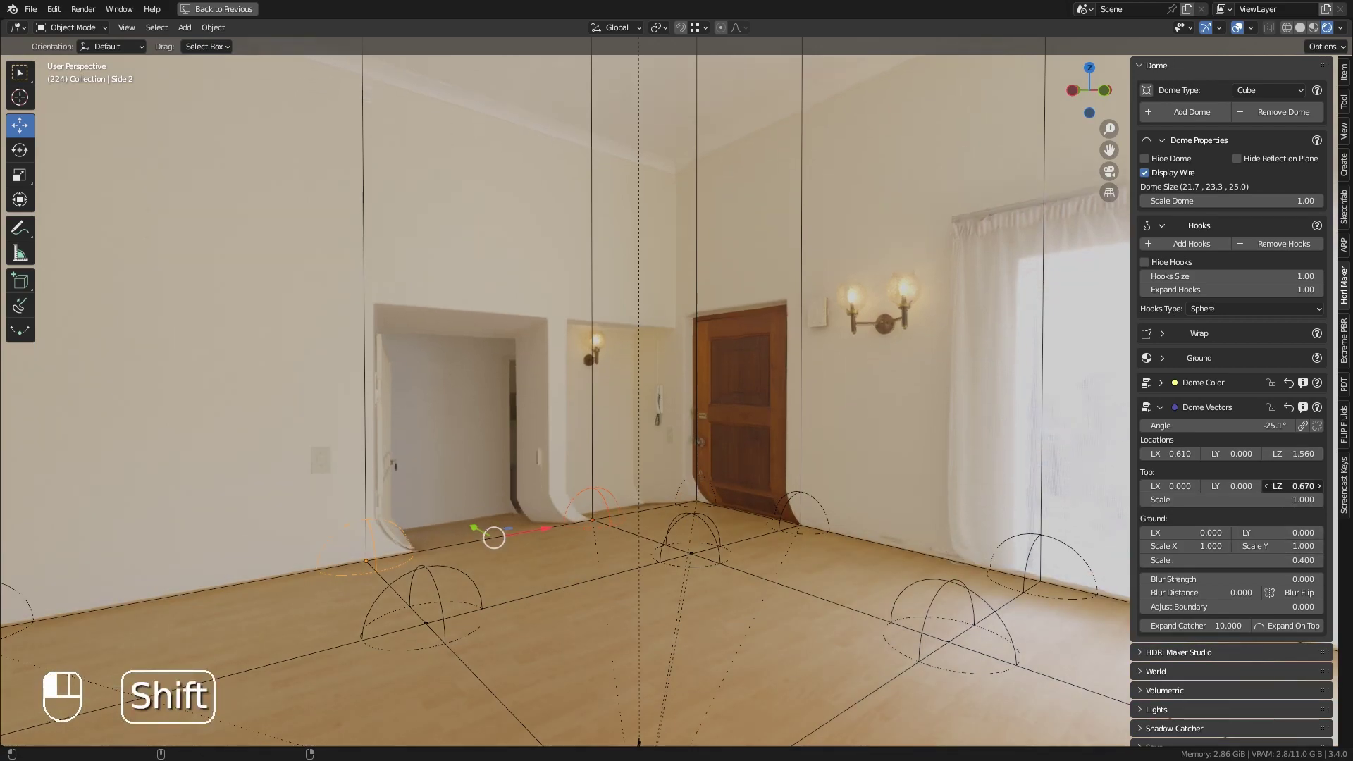
left_click_drag(1293, 486, 1304, 486, "shift")
left_click_drag(1292, 500, 1255, 500, "shift")
Move the floor hooks along the wooden-beam wall toward the pillar so the dome follows that corner.
middle_click_drag(550, 557, 616, 443)
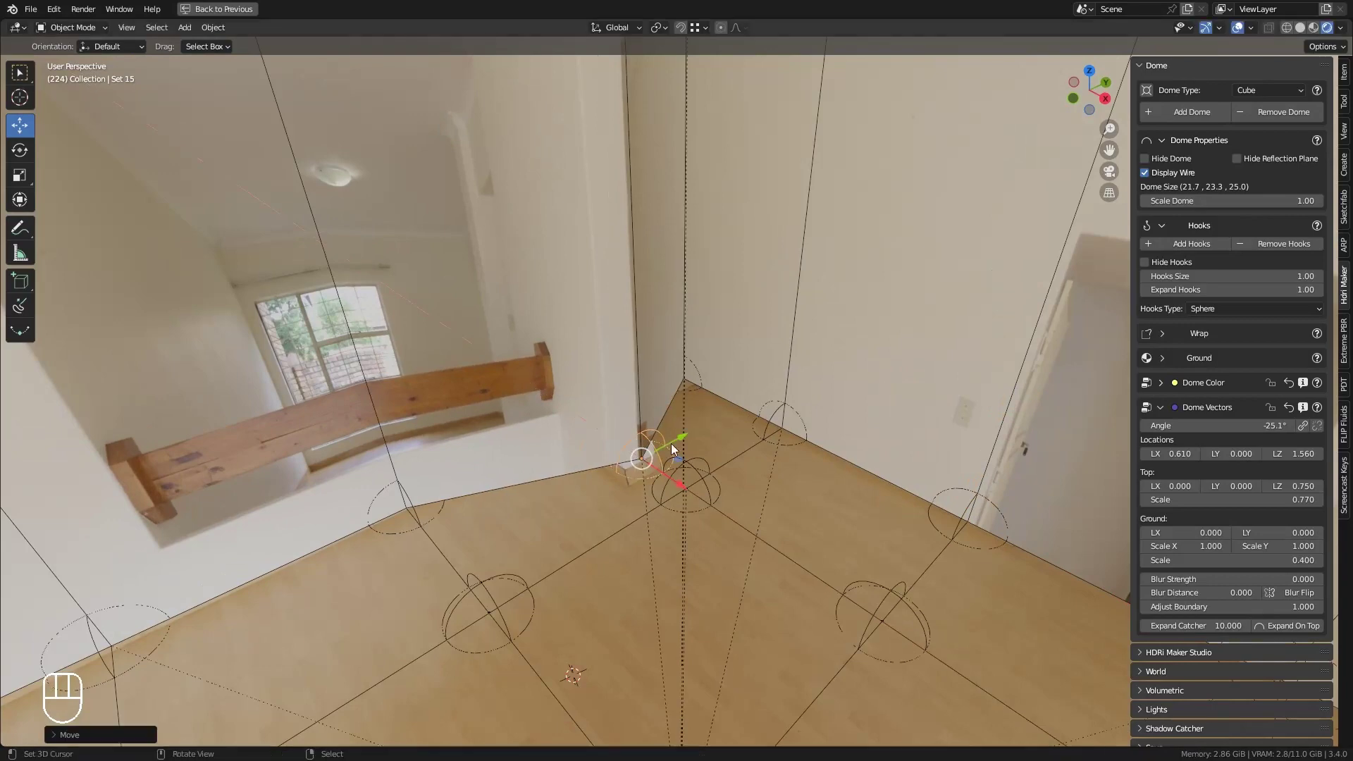
right_click_drag(408, 541, 568, 471)
middle_click_drag(599, 465, 659, 416, "shift")
right_click_drag(230, 589, 528, 454)
scroll(586, 417, "up", 3)
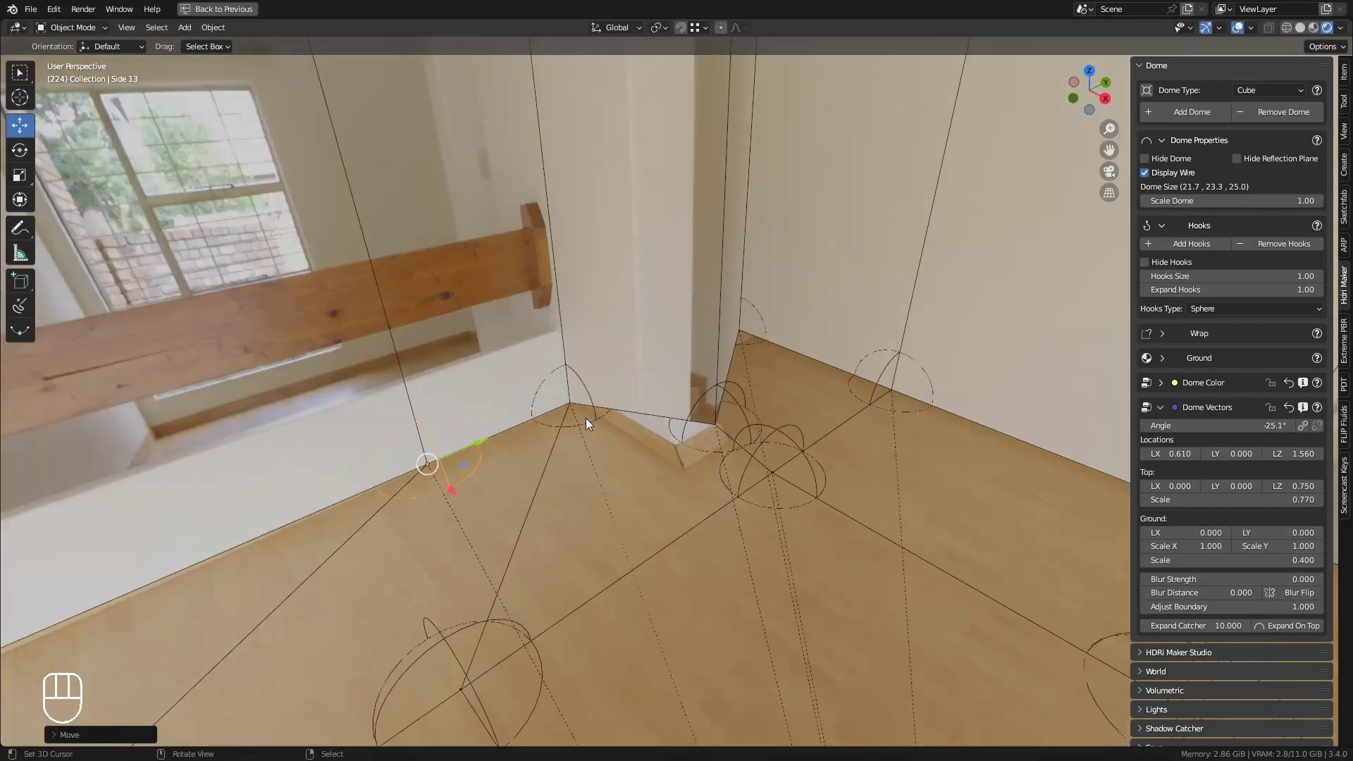
Move the hook at the pillar's base along Y by about 0.8 m and fine-tune the hook in the adjacent beam-wall corner.
middle_click_drag(706, 452, 757, 463)
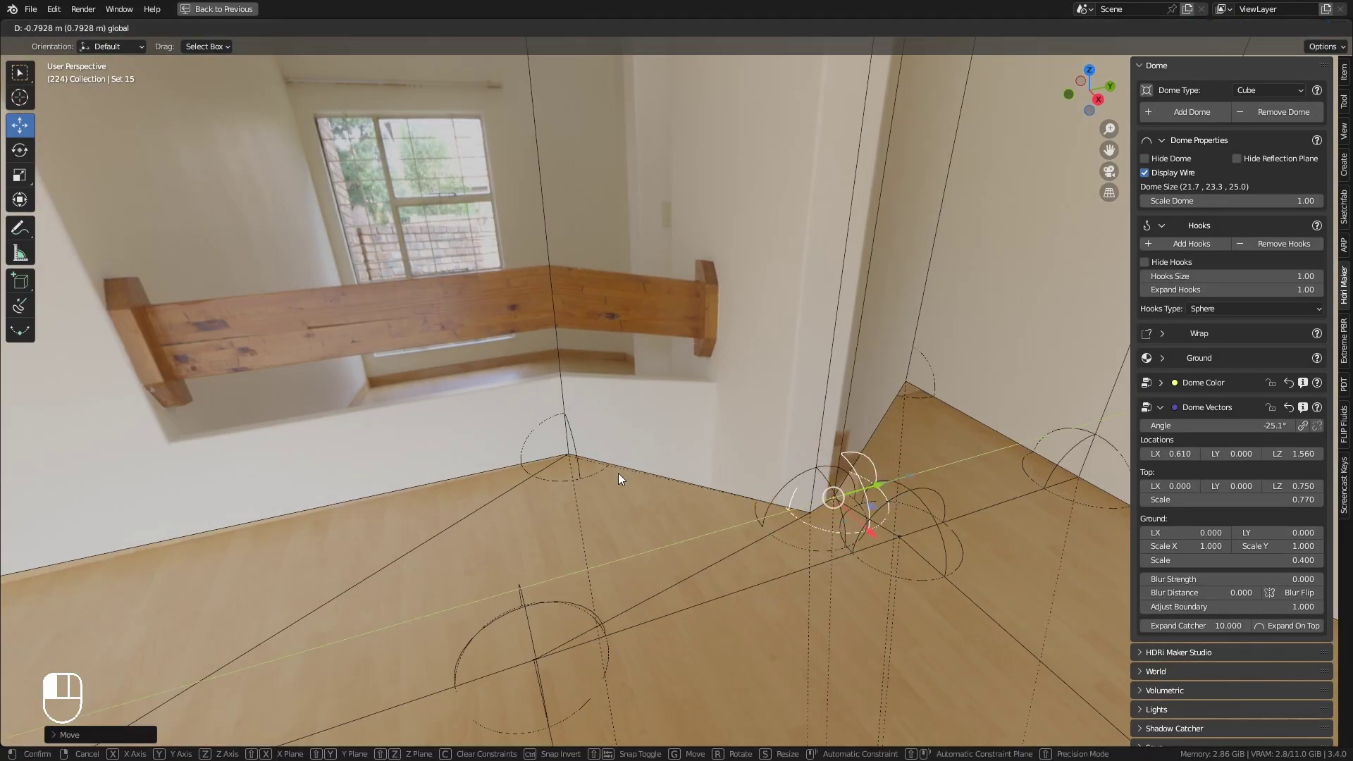
left_click_drag(618, 473, 618, 473)
middle_click_drag(618, 473, 536, 465)
right_click(384, 573)
left_click_drag(548, 444, 549, 445)
scroll(548, 445, "down", 2)
Hide the dome's wireframe and hooks and examine the room's corrected walls and floor.
left_click(1145, 173)
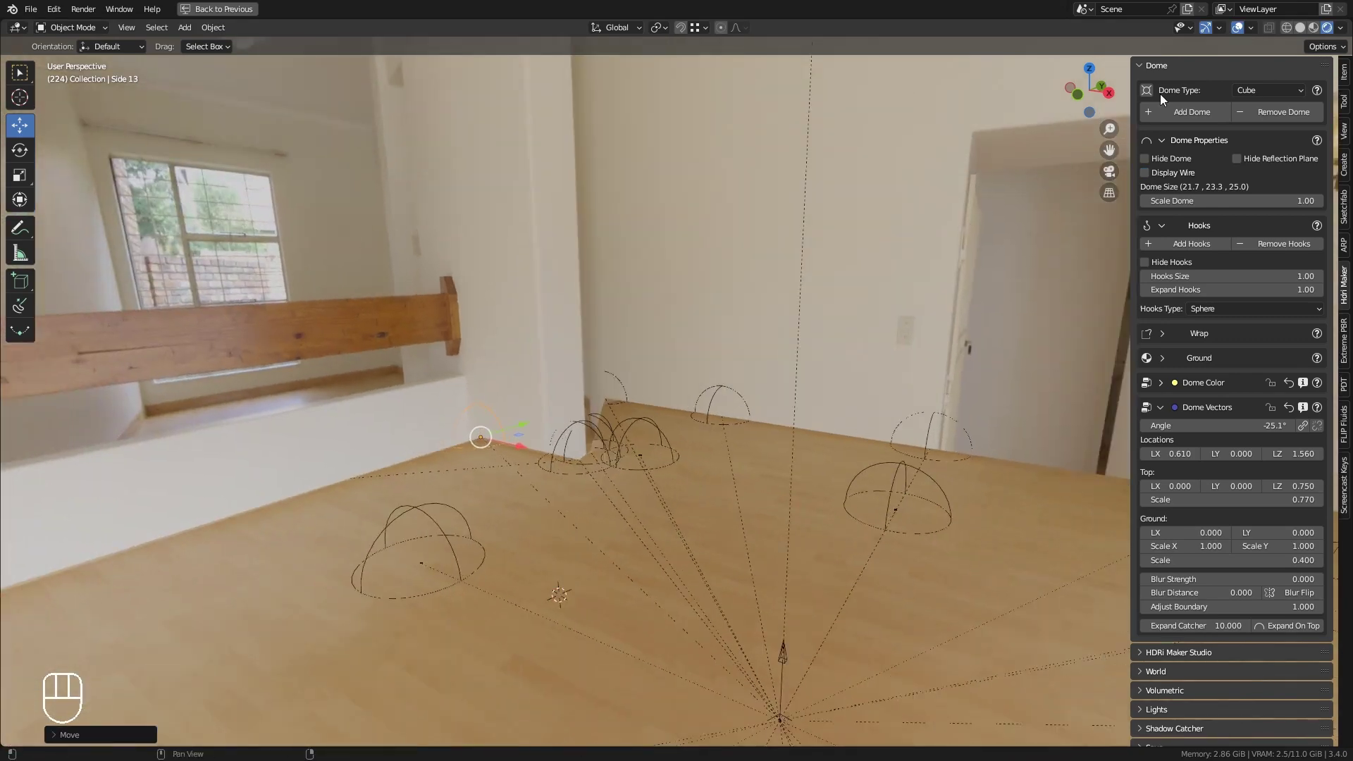
left_click(1164, 261)
middle_click_drag(867, 451, 966, 417)
middle_click_drag(965, 417, 869, 413, "shift")
scroll(1265, 465, "down", 1)
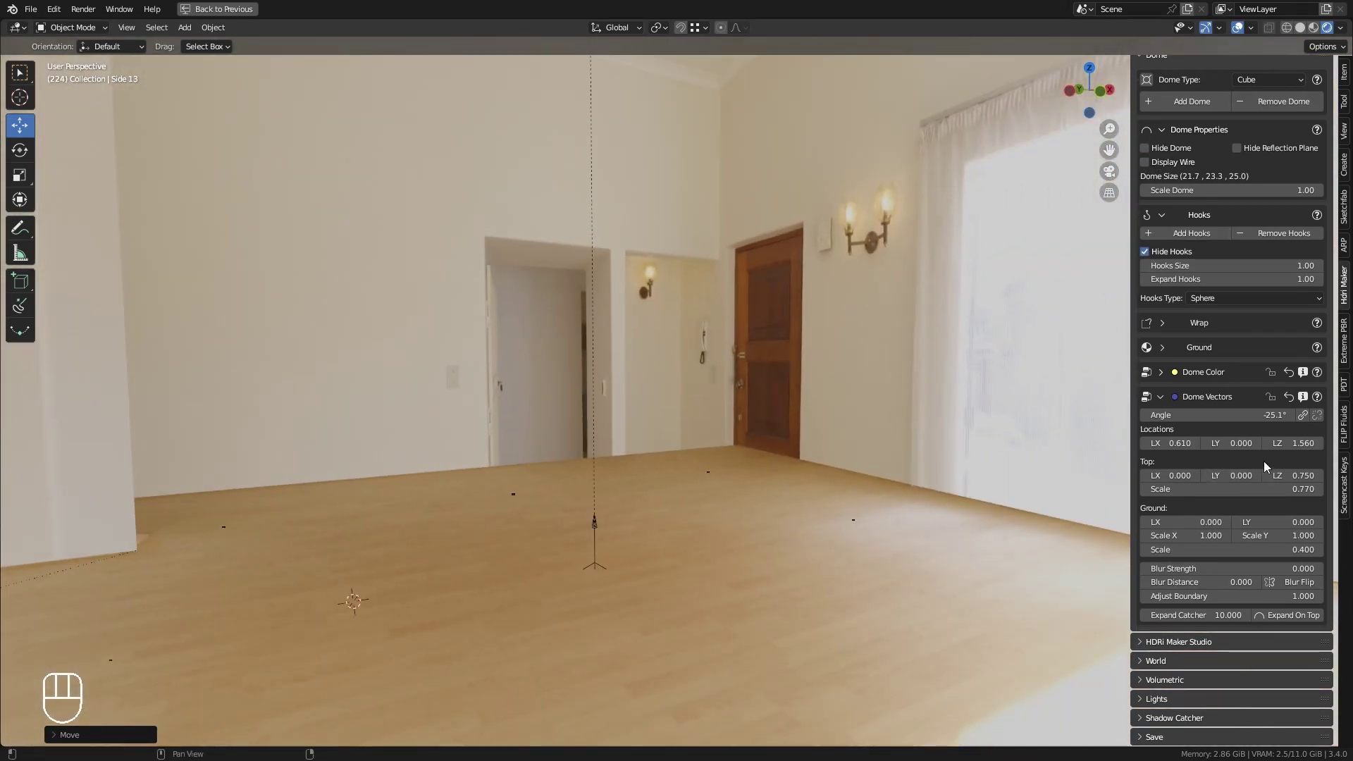
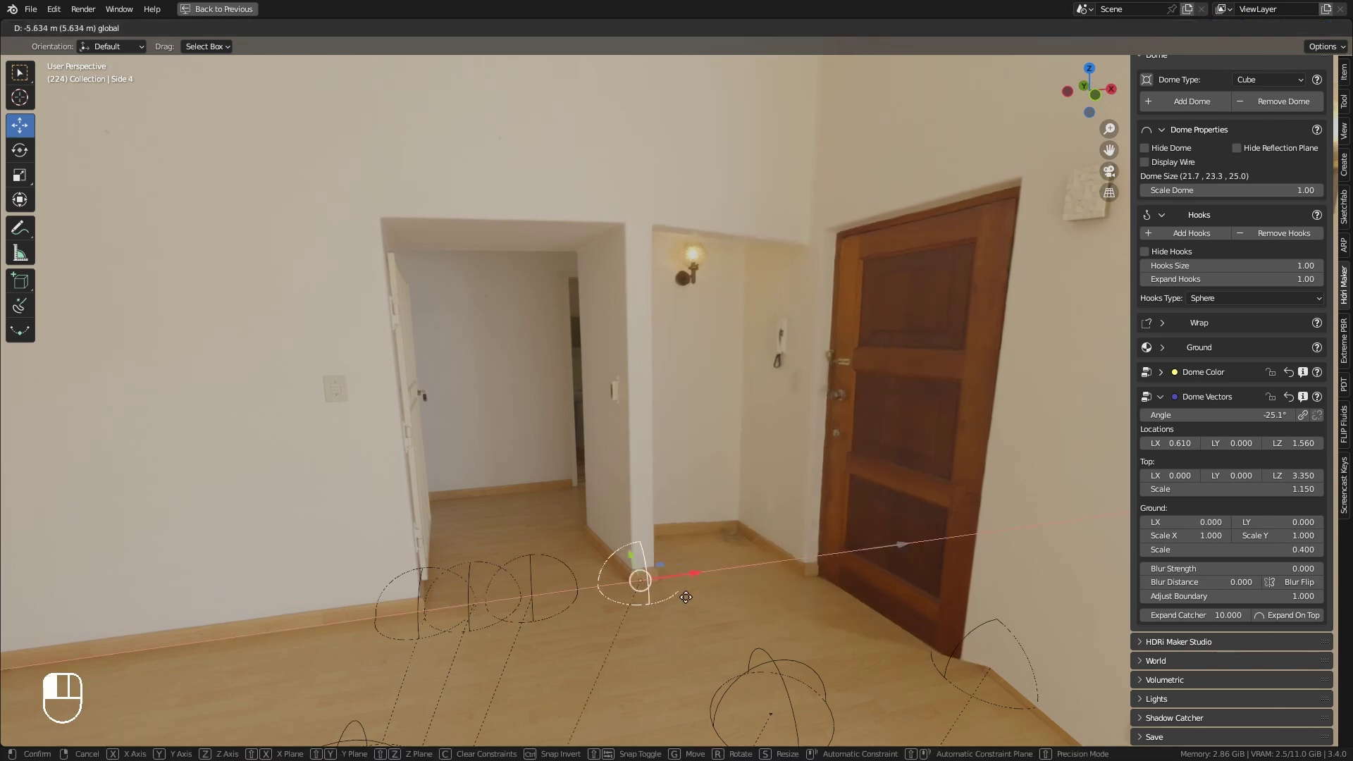
Move the hooks around the doorway so the dome extends into the corridor recess, reaching about 30.4 along Y.
left_click_drag(966, 643, 836, 536)
middle_click_drag(629, 571, 607, 575)
right_click(554, 598)
left_click_drag(558, 580, 591, 506)
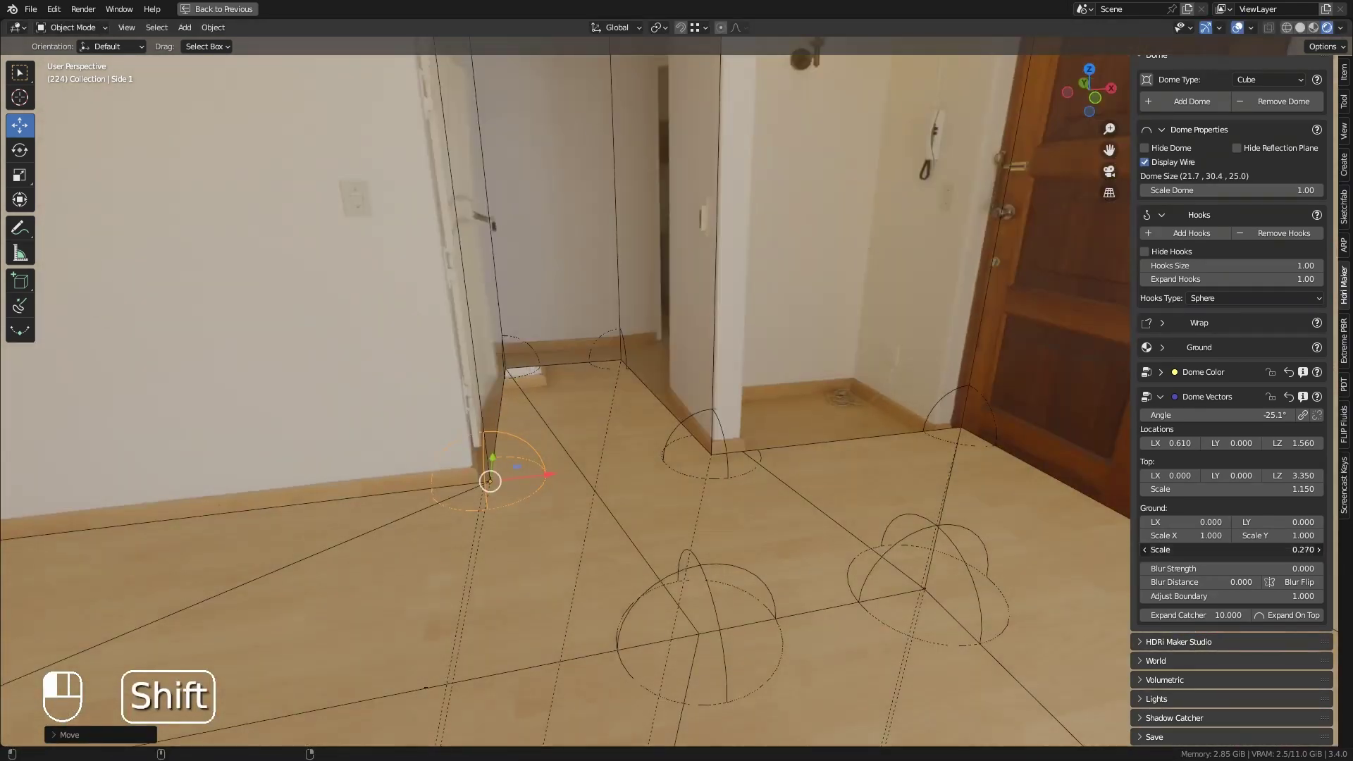
Undo the last ground scale change and lower the top hook along Z until the dome is about 10 high.
middle_click_drag(634, 508, 966, 441, "shift")
key("ctrl+z")
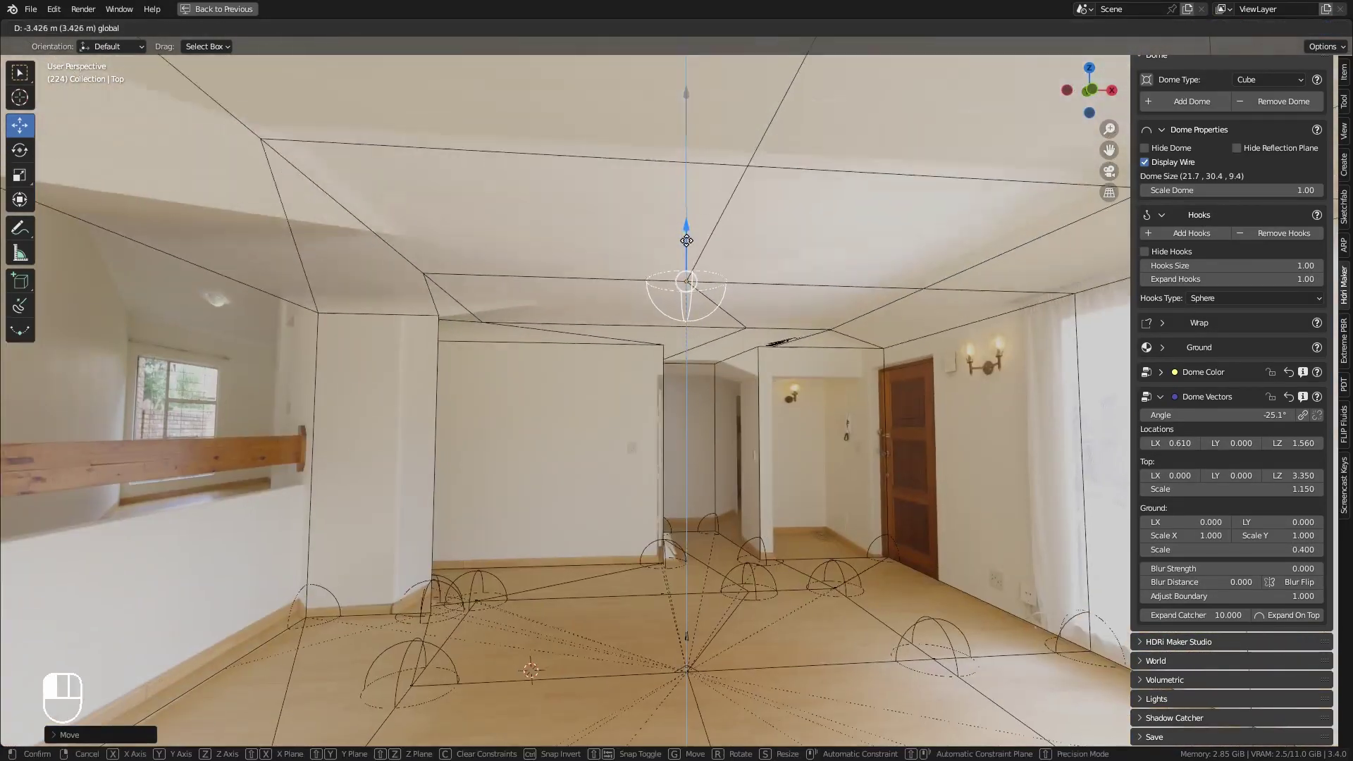
key("alt+a")
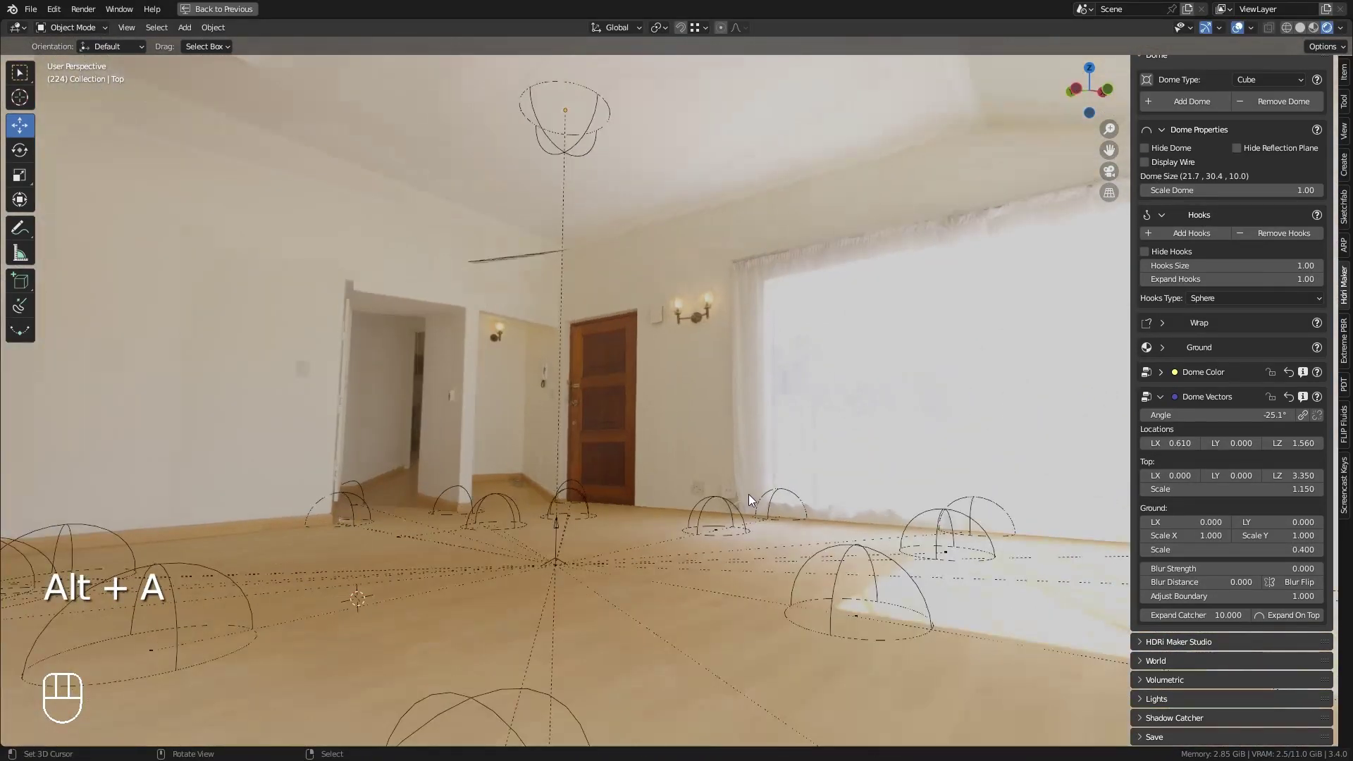
middle_click_drag(748, 493, 694, 550)
Show the dome's wireframe and move the hook at the doorway's near corner onto the wall's floor corner.
left_click(1146, 161)
middle_click_drag(733, 621, 739, 496, "shift")
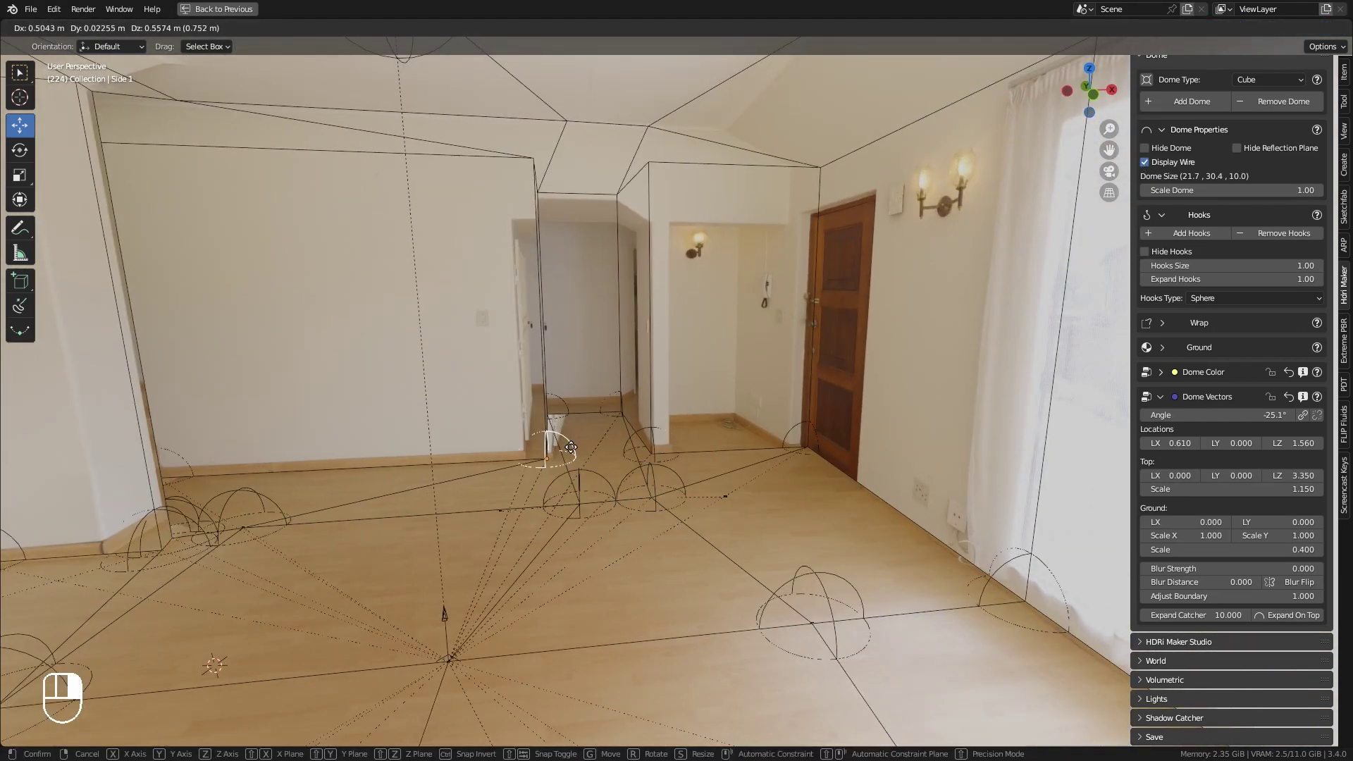
left_click(527, 455)
scroll(527, 456, "up", 2)
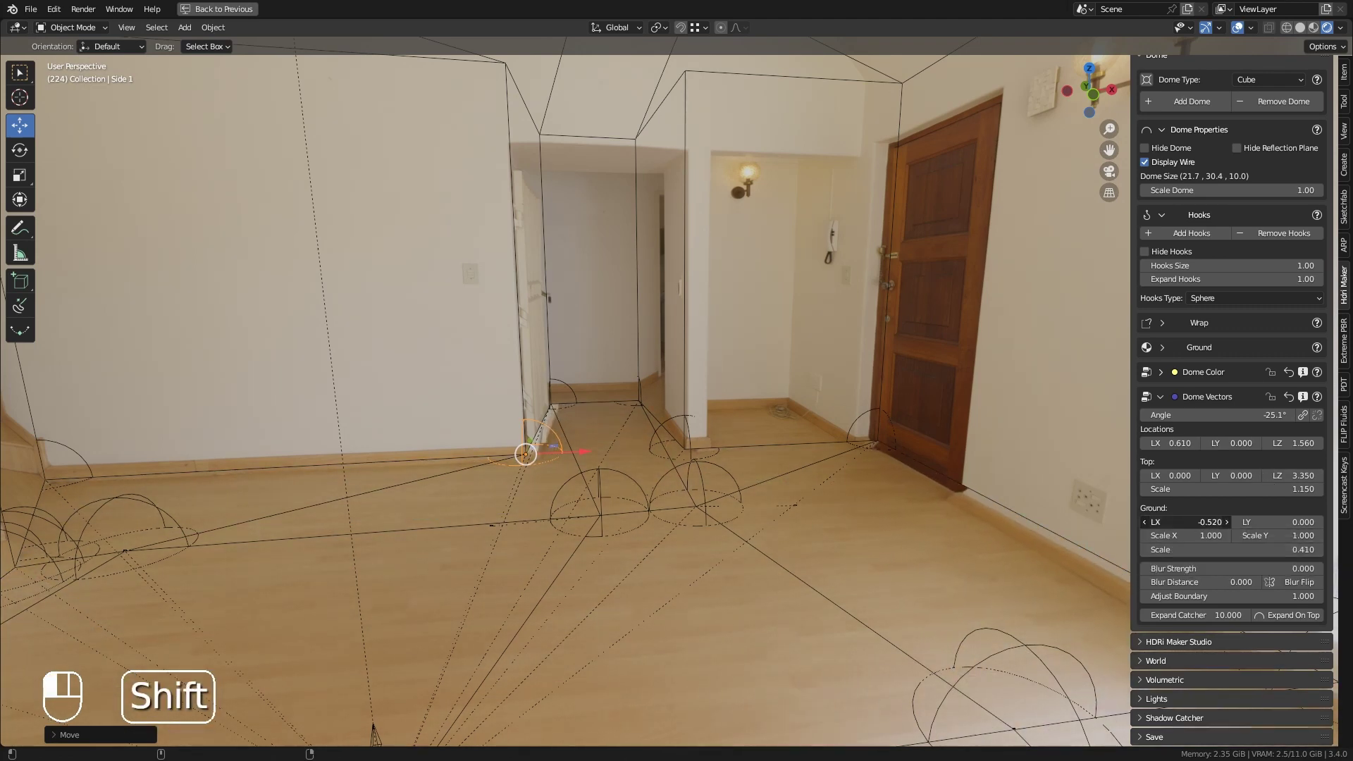
Set the dome projection's Ground LX to -1.040, LY to 0.080 and Scale to 0.360.
left_click_drag(1232, 549, 1248, 550, "shift")
left_click_drag(1276, 522, 1292, 522, "shift")
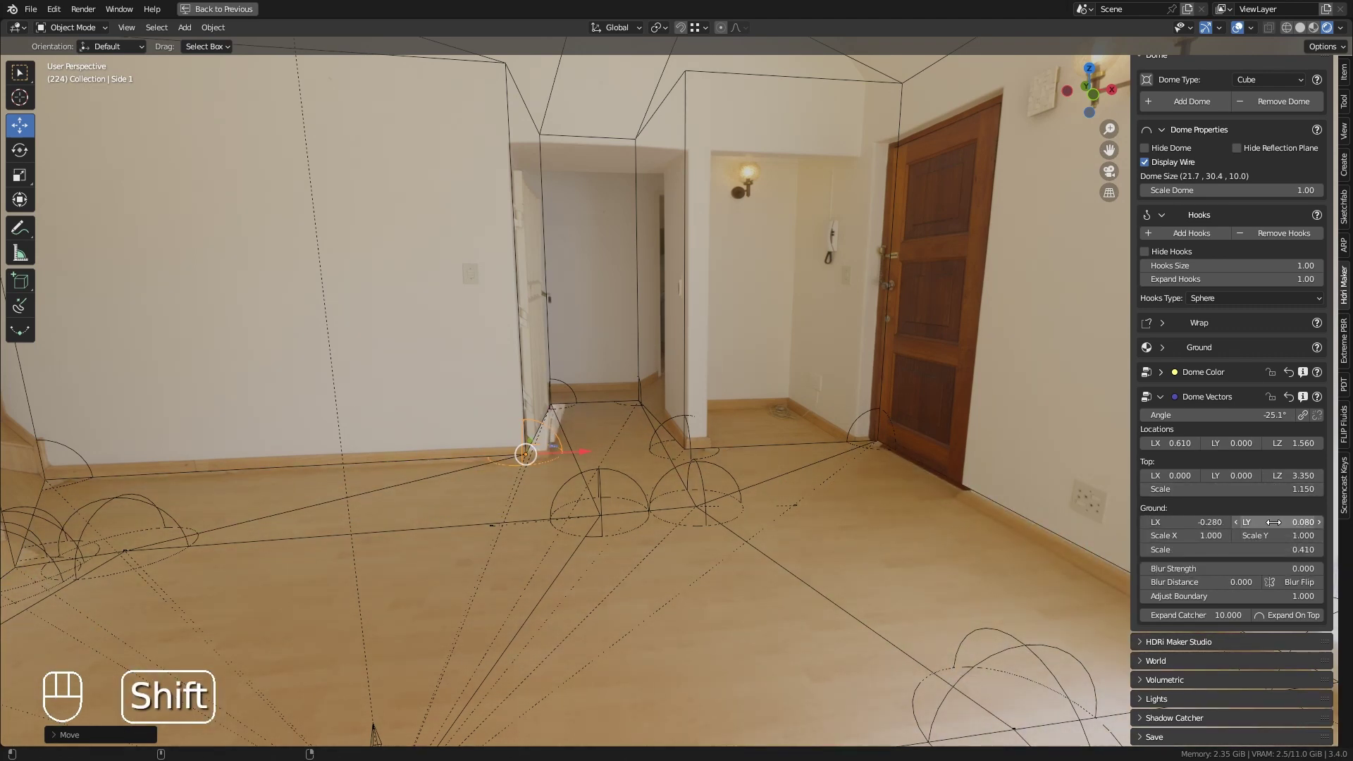
scroll(676, 533, "down", 4)
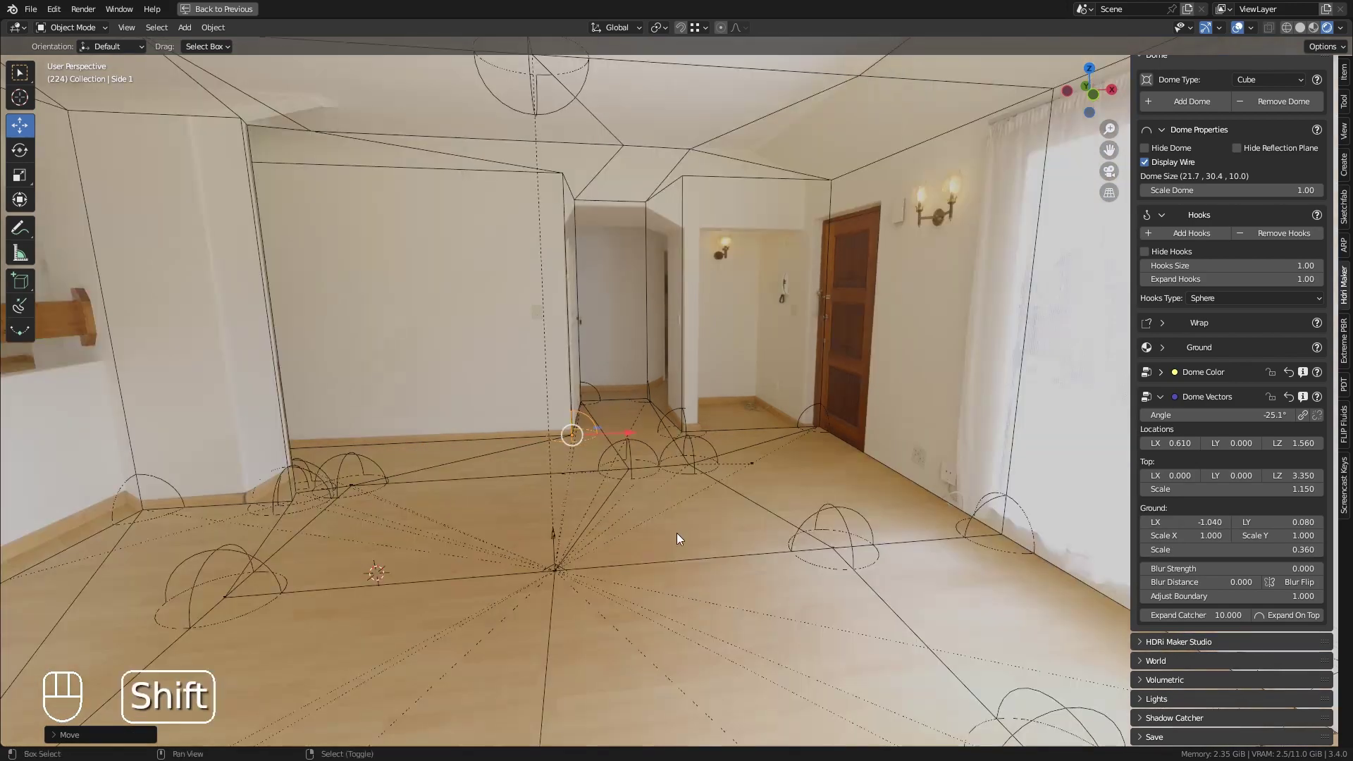
Move the hooks along the wooden-beam wall outward along X, widening the dome to about 22.3, and hide the wireframe.
middle_click_drag(677, 533, 789, 526)
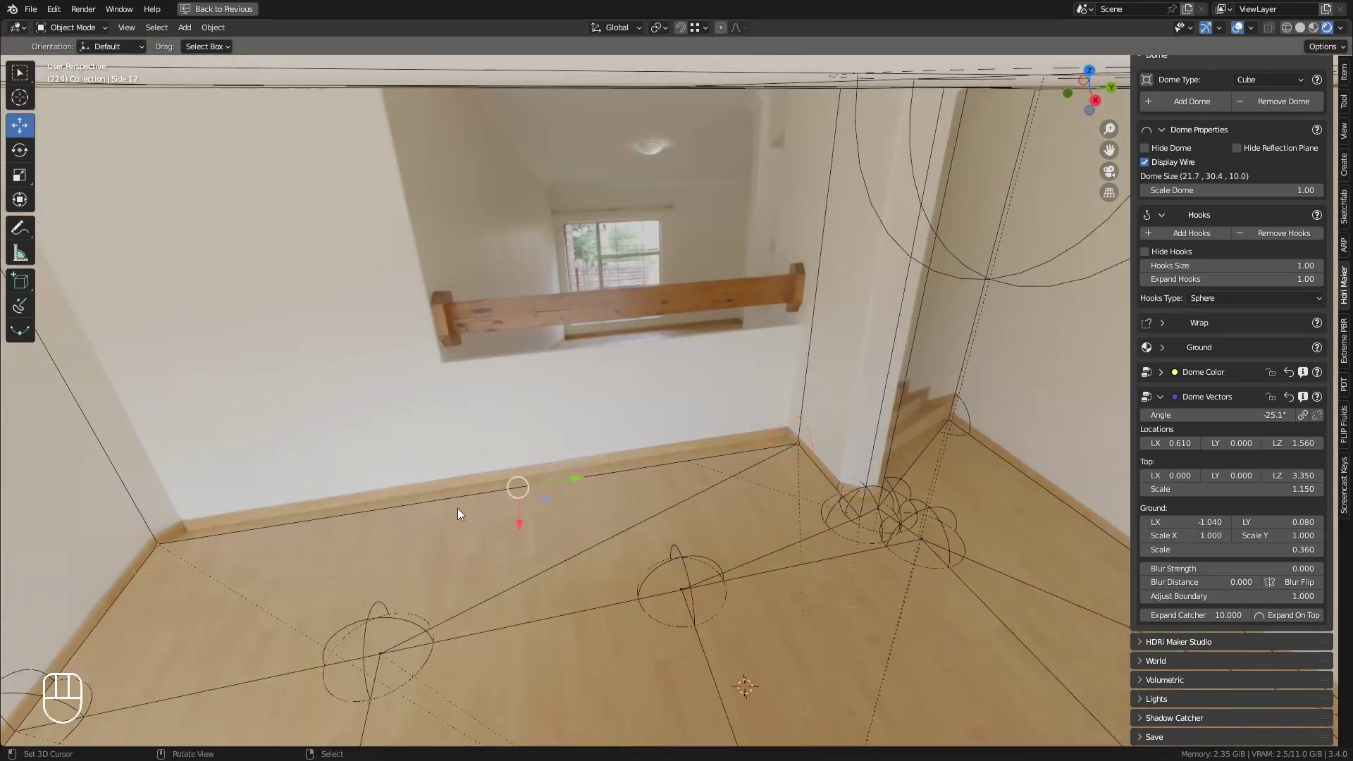
left_click_drag(512, 523, 511, 506)
middle_click_drag(515, 504, 606, 486)
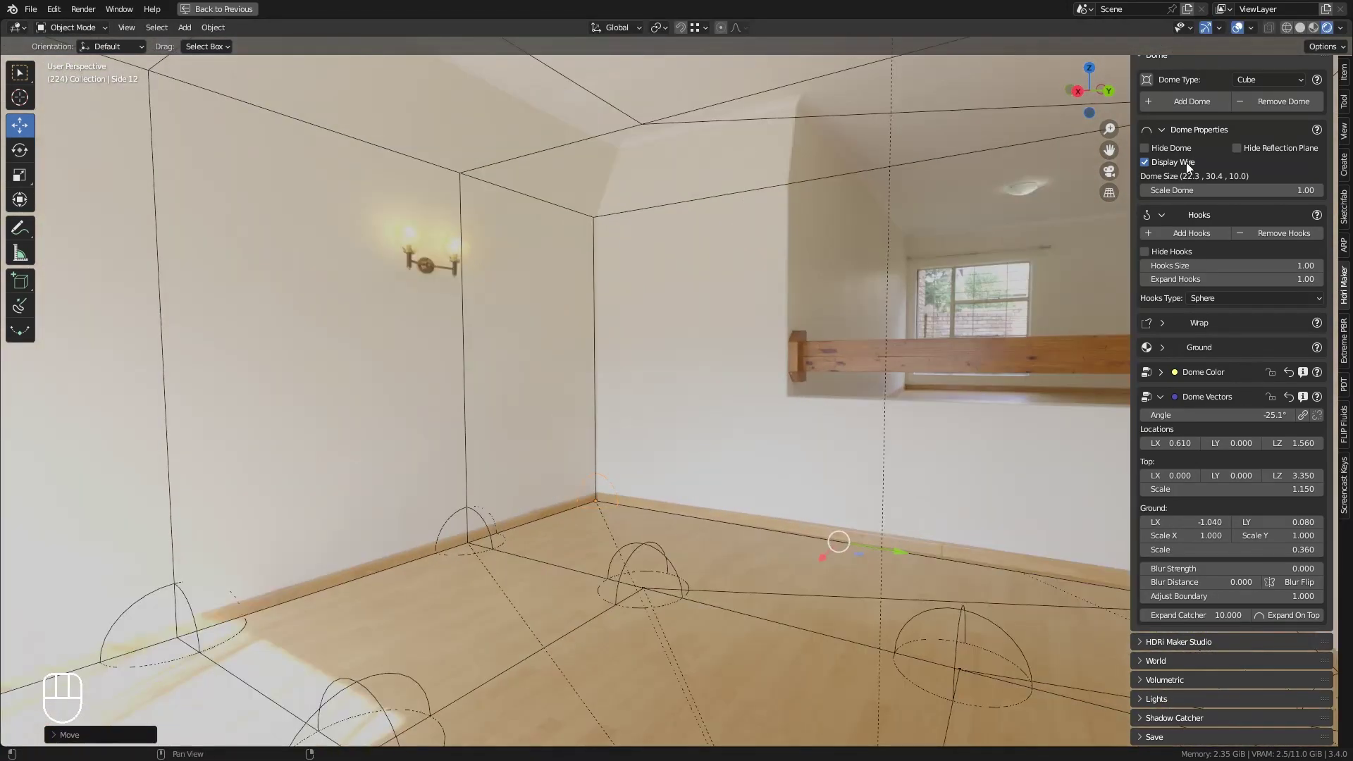
left_click(1177, 162)
middle_click_drag(987, 437, 985, 519)
mouse_move(761, 525)
middle_mouse_down()
mouse_move(987, 534)
mouse_move(927, 402)
middle_mouse_up()
Add a UV sphere in the middle of the room and raise it above the floor.
key("shift+a")
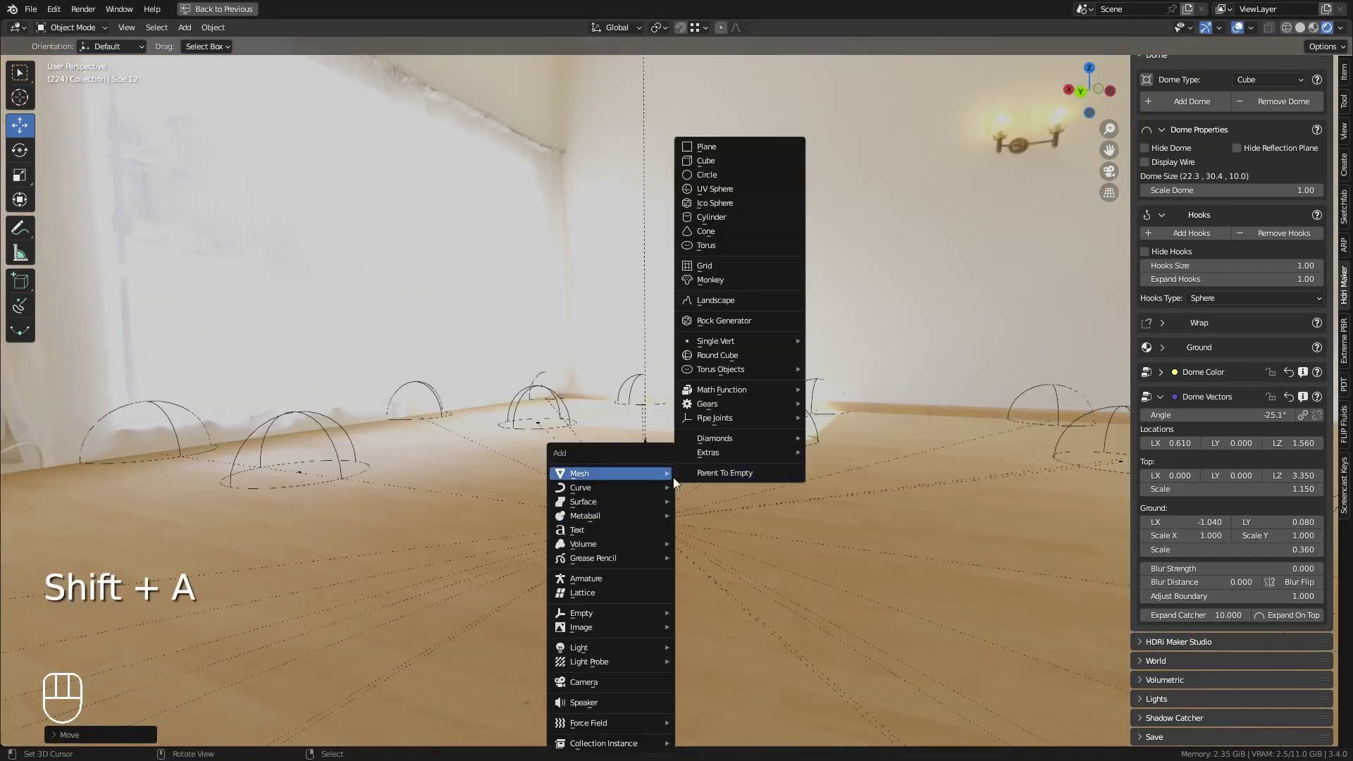
left_click(705, 188)
left_click_drag(651, 471, 652, 320)
middle_click_drag(652, 321, 637, 381, "shift")
Apply Shade Smooth to the sphere.
key("space")
type("smo")
left_click(846, 463)
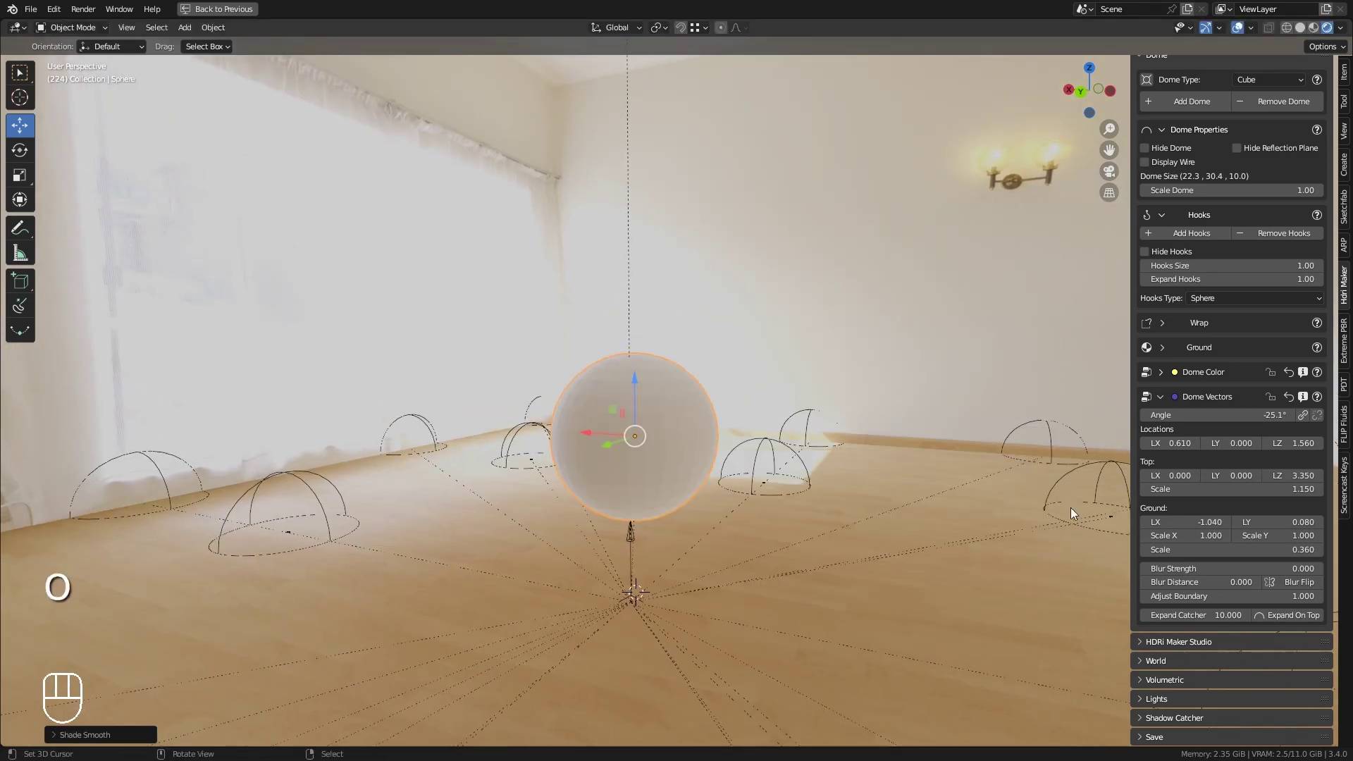
Find the metal materials in Extreme PBR and apply Battered Metal 02 at 2k resolution to the sphere.
left_click(1160, 397)
left_click(1343, 345)
left_click(1190, 273)
type("me")
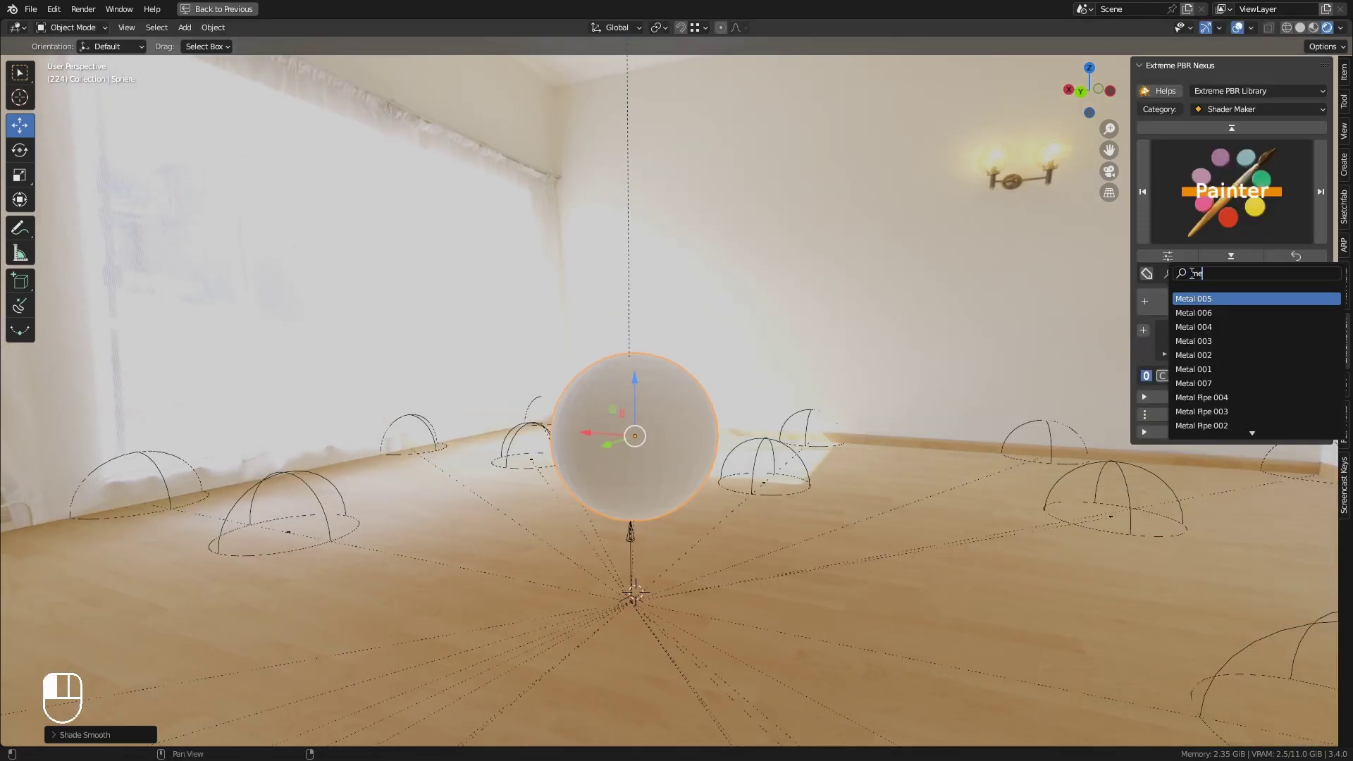
key("Return")
left_click(1245, 287)
left_click(1250, 221)
left_click(922, 284)
left_click(1199, 314)
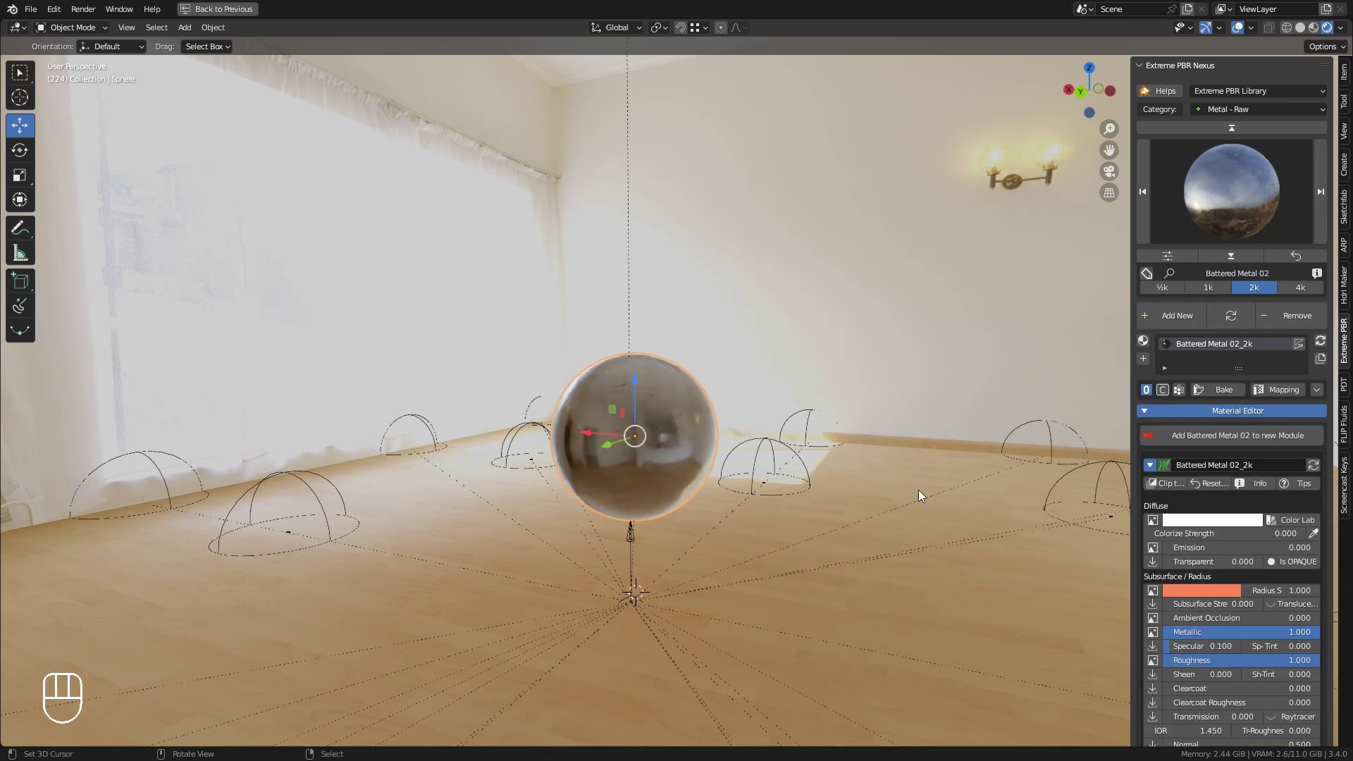
Hide the viewport overlays, check the room's reflections in the metallic sphere from several angles, and select the sphere again.
middle_click_drag(919, 496, 1044, 493)
middle_click_drag(916, 493, 790, 493)
key("alt+a")
left_click(1238, 26)
middle_click_drag(141, 444, 305, 444)
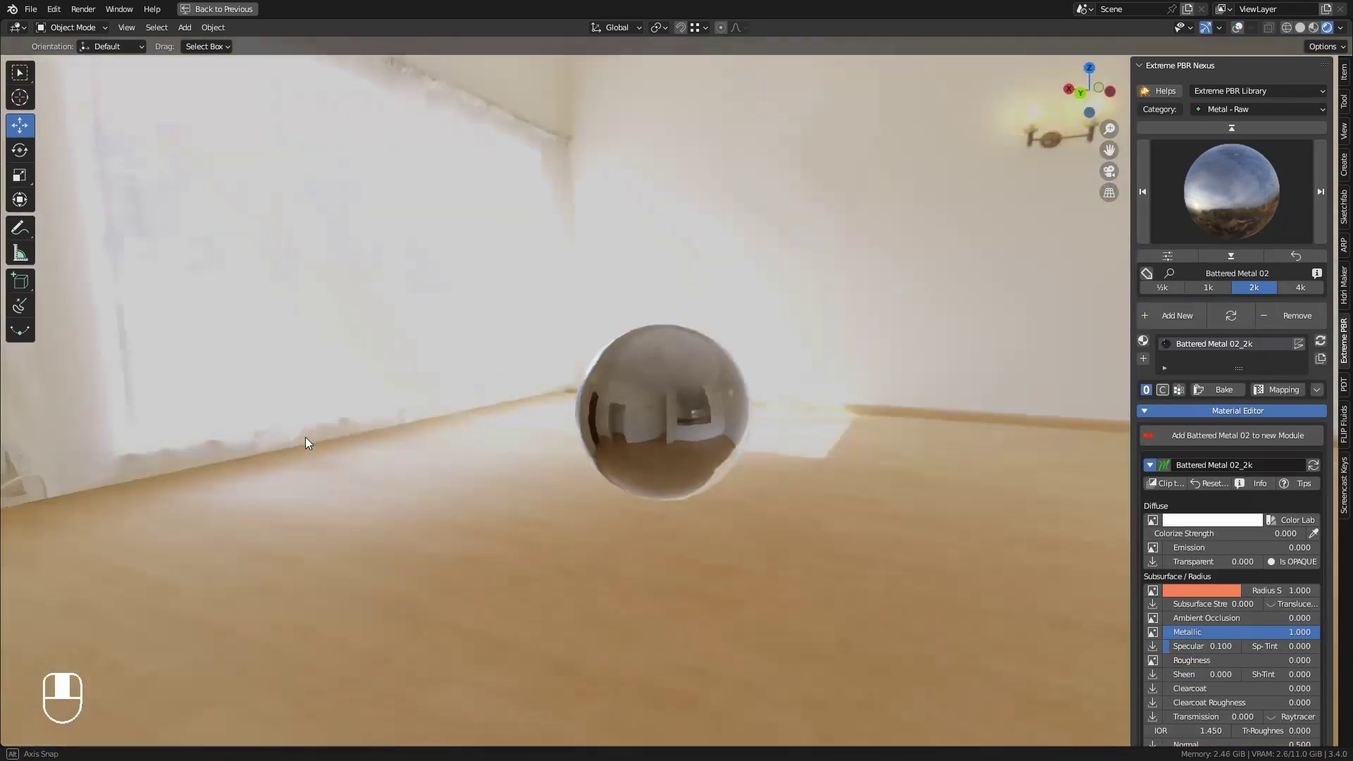
middle_click_drag(780, 472, 794, 514, "shift")
middle_click_drag(599, 480, 701, 457)
right_click(702, 456)
key("x")
middle_click_drag(846, 497, 747, 500)
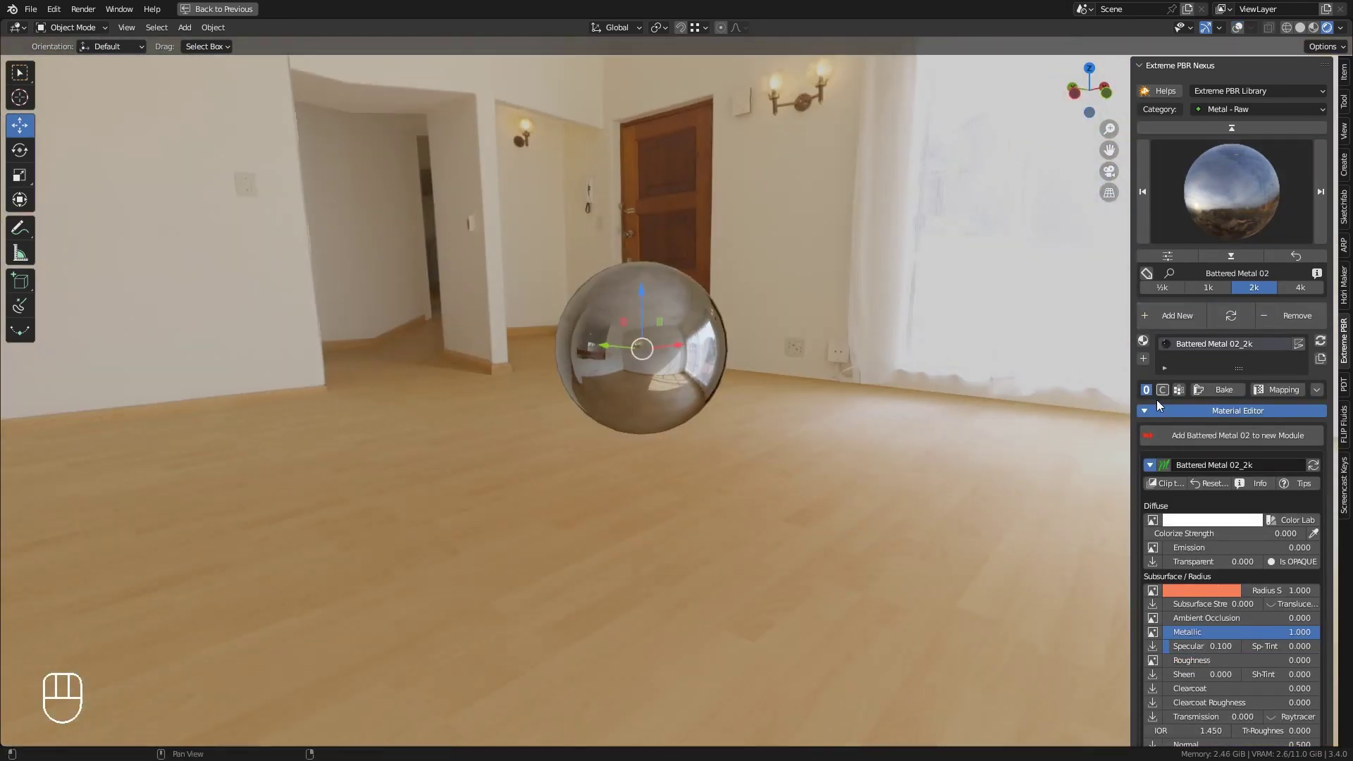
In HDRi Maker's Dome Color settings, set Specular to 1.000 and Roughness to 0.000.
left_click(1157, 410)
left_click(1344, 285)
left_click(1203, 383)
left_click_drag(1230, 516, 1265, 516)
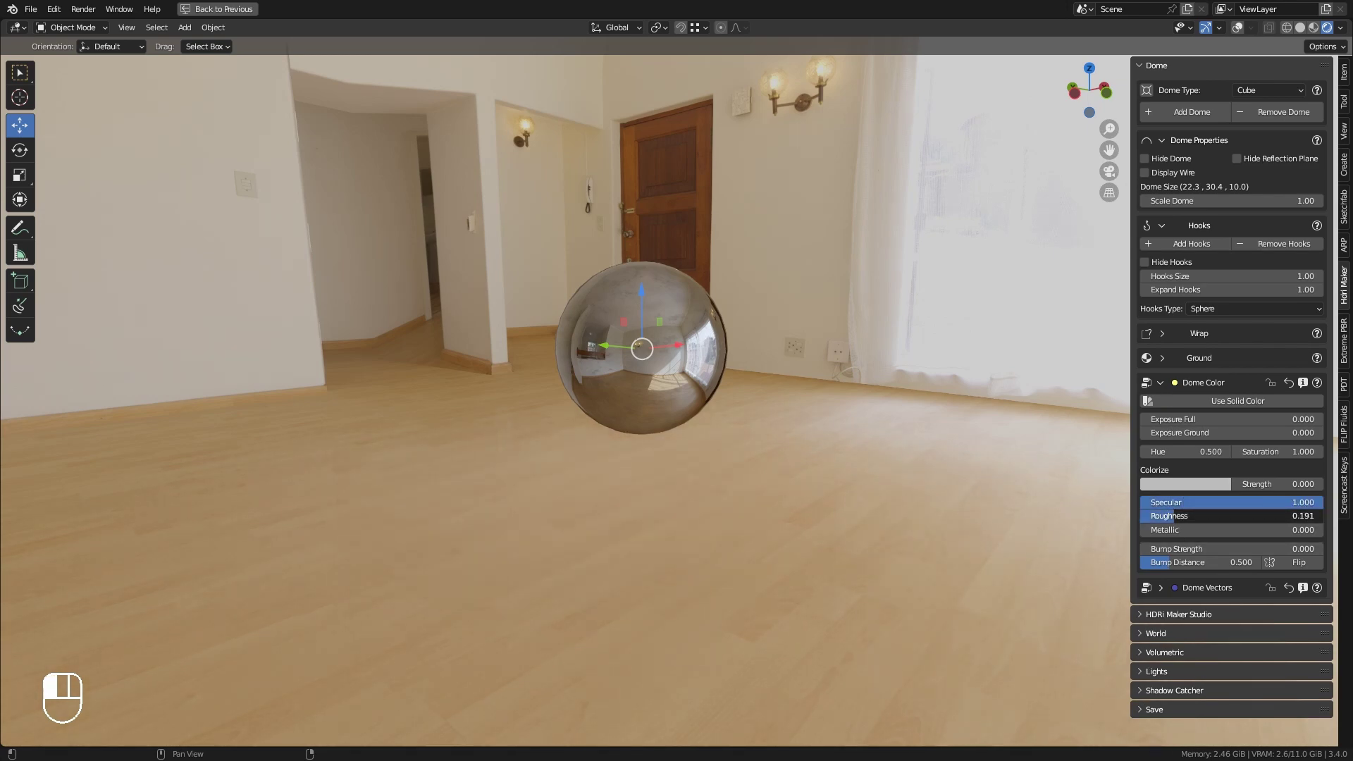
Lower the sphere close to the floor and set the dome's Metallic value to 0.523 to make the floor reflective.
left_click_drag(644, 308, 647, 383)
middle_click_drag(651, 408, 628, 380, "shift")
left_click_drag(1146, 530, 1235, 529)
middle_click_drag(832, 444, 776, 471)
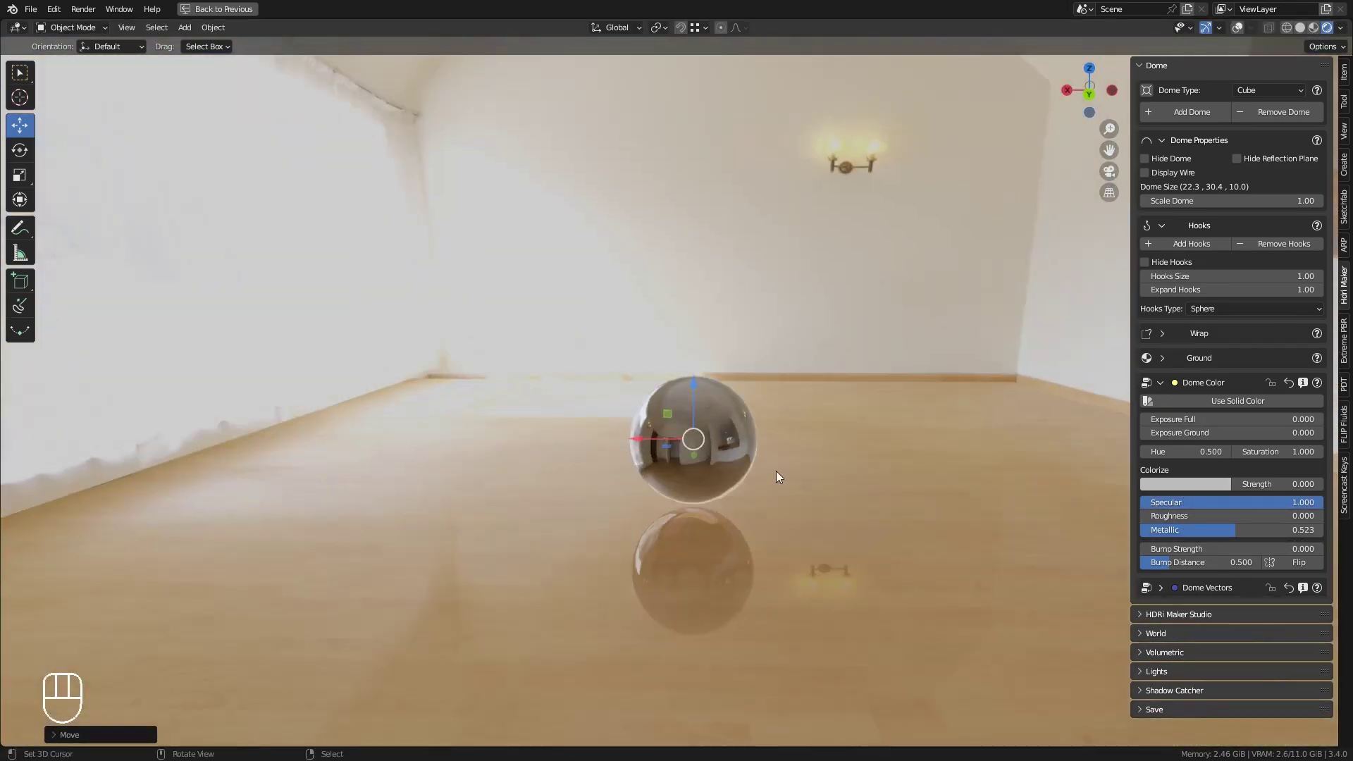
Show the viewport overlays again and set the HDRi Maker library category to Interior semi-open.
left_click(1237, 28)
middle_click_drag(887, 369, 789, 361, "shift")
middle_click_drag(676, 413, 1317, 183)
left_click(1176, 614)
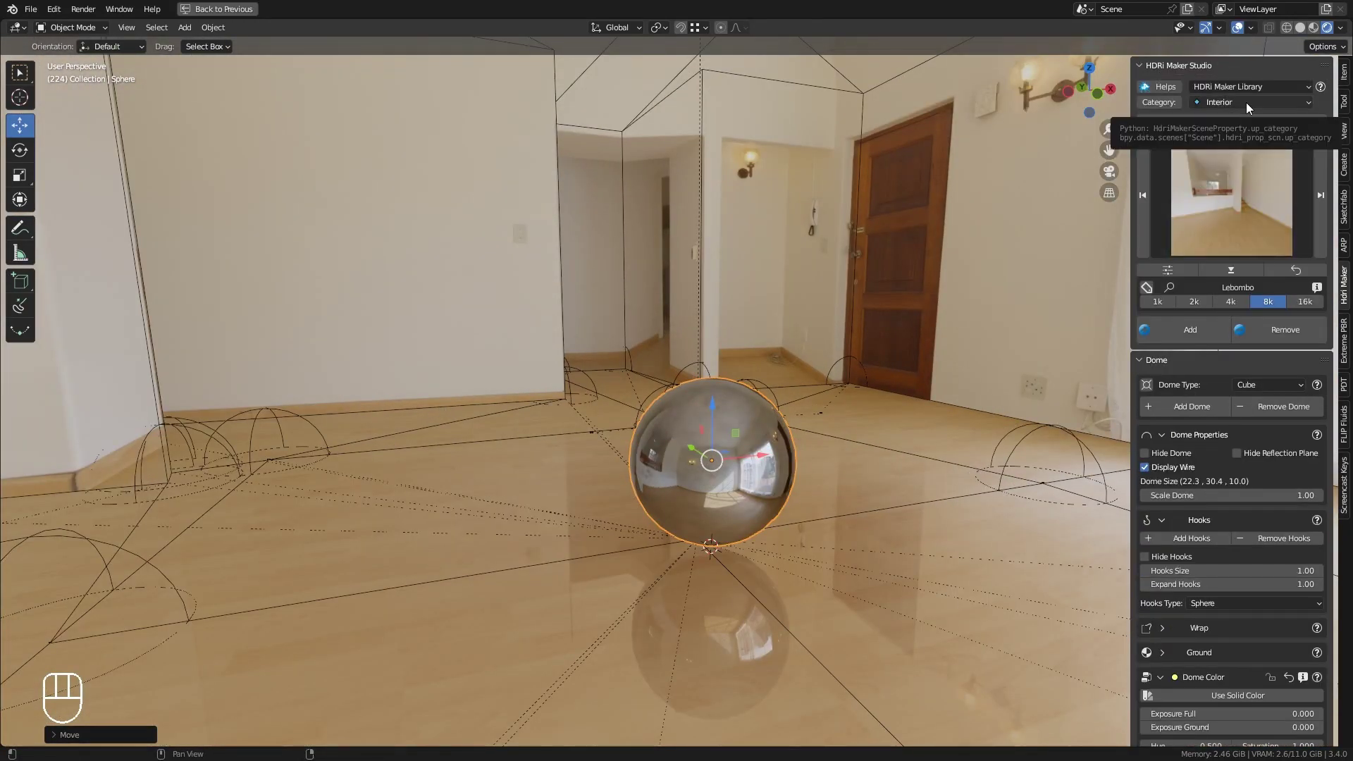
left_click(1246, 103)
left_click(1161, 242)
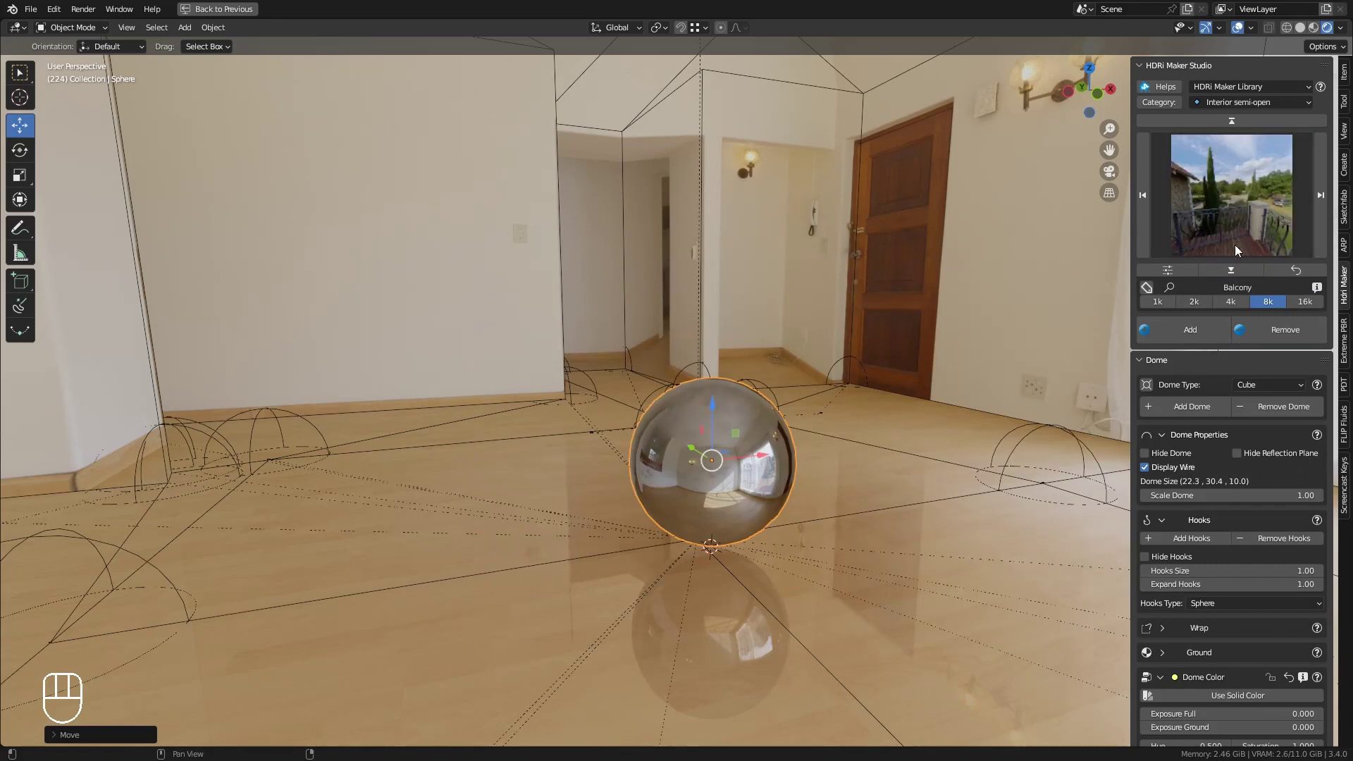
Browse the neighbouring library backgrounds, then apply the Interior semi-open Courtyard background at 8k on a new cube dome.
left_click(1234, 242)
left_click(1232, 234)
left_click(1231, 270)
left_click(1238, 221)
left_click(1237, 221)
left_click(1230, 271)
left_click(1235, 227)
left_click(1233, 124)
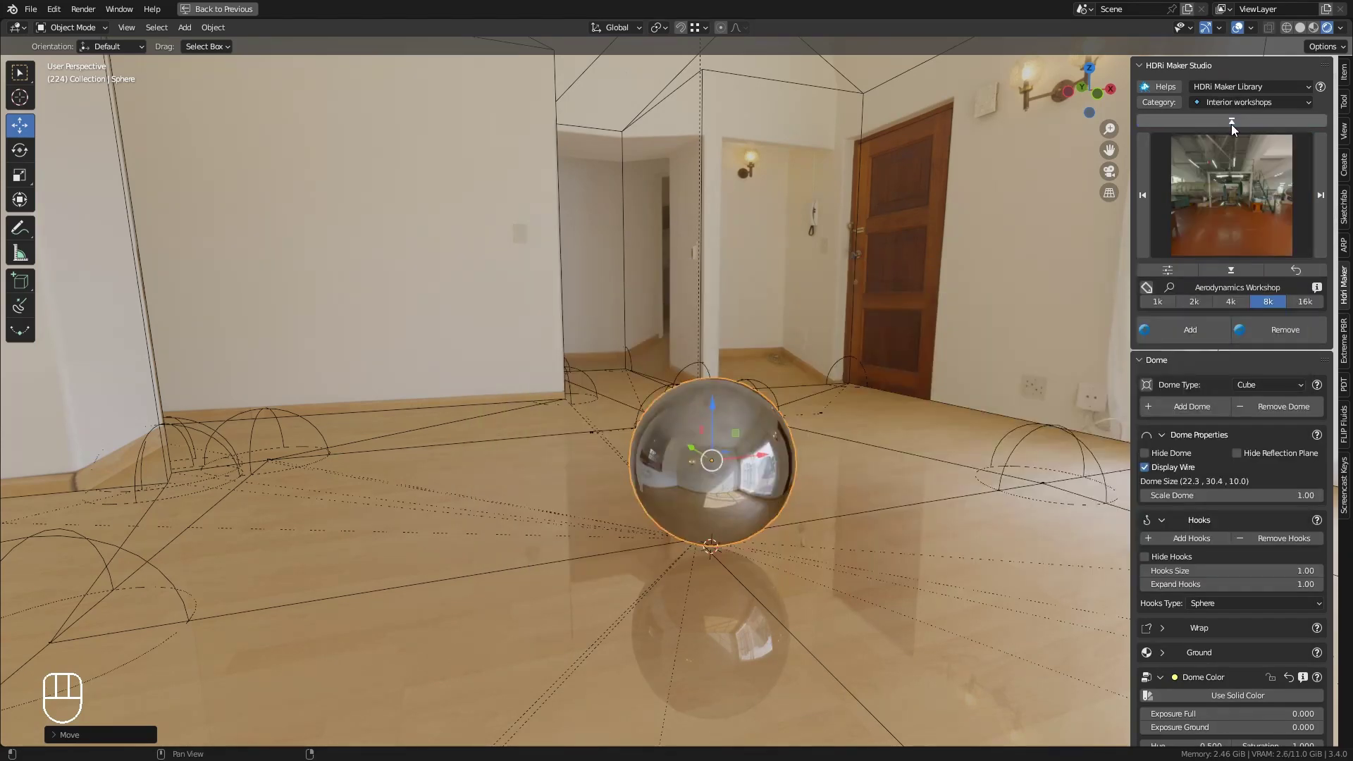
left_click(1232, 123)
left_click(1244, 229)
left_click(631, 343)
left_click(1245, 407)
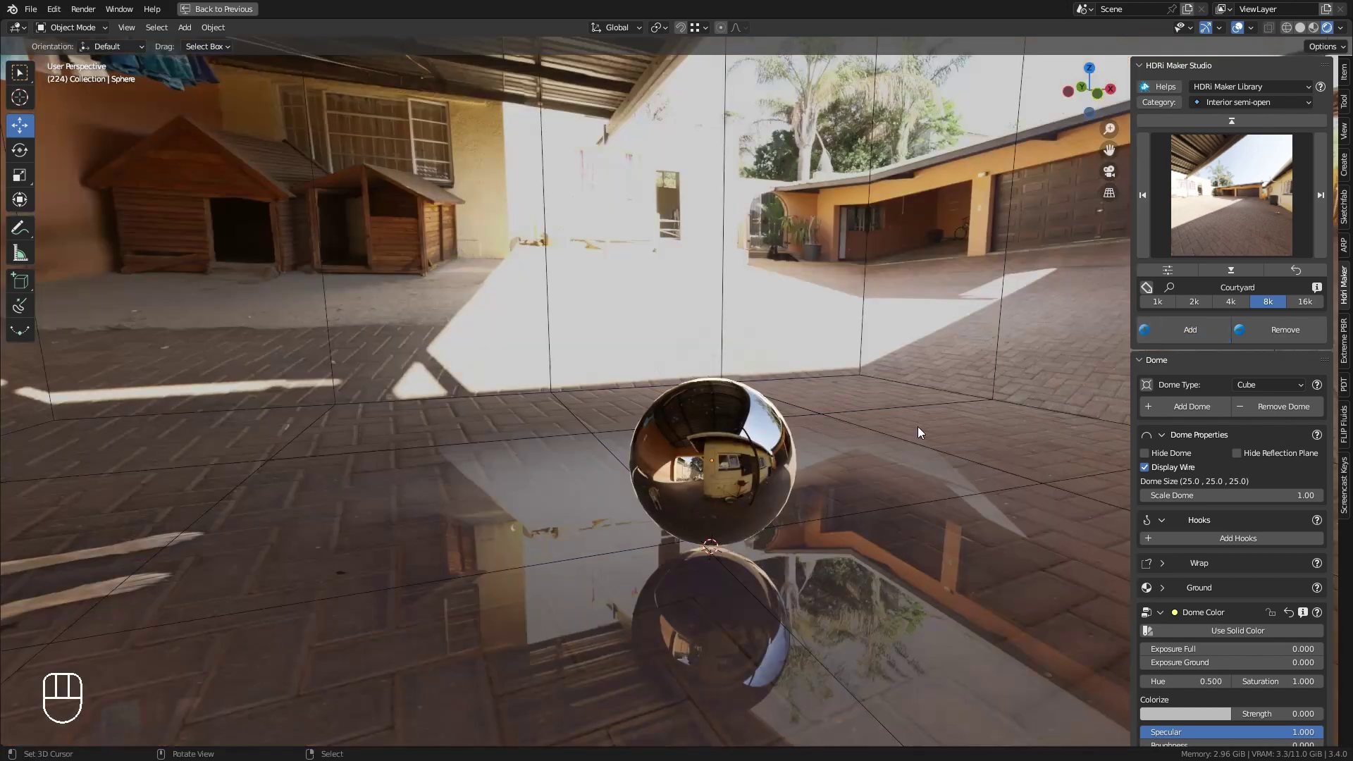
Set the dome's Specular and Metallic values to 0.000 to remove the floor reflections.
scroll(1226, 536, "down", 4)
left_click_drag(1302, 563, 1141, 564)
left_click_drag(1233, 591, 1141, 591)
scroll(811, 479, "down", 7)
From the top view, rotate the dome projection to an Angle of -21.7° so the courtyard lines up with the axes.
middle_click_drag(790, 465, 760, 526)
key("KP_7")
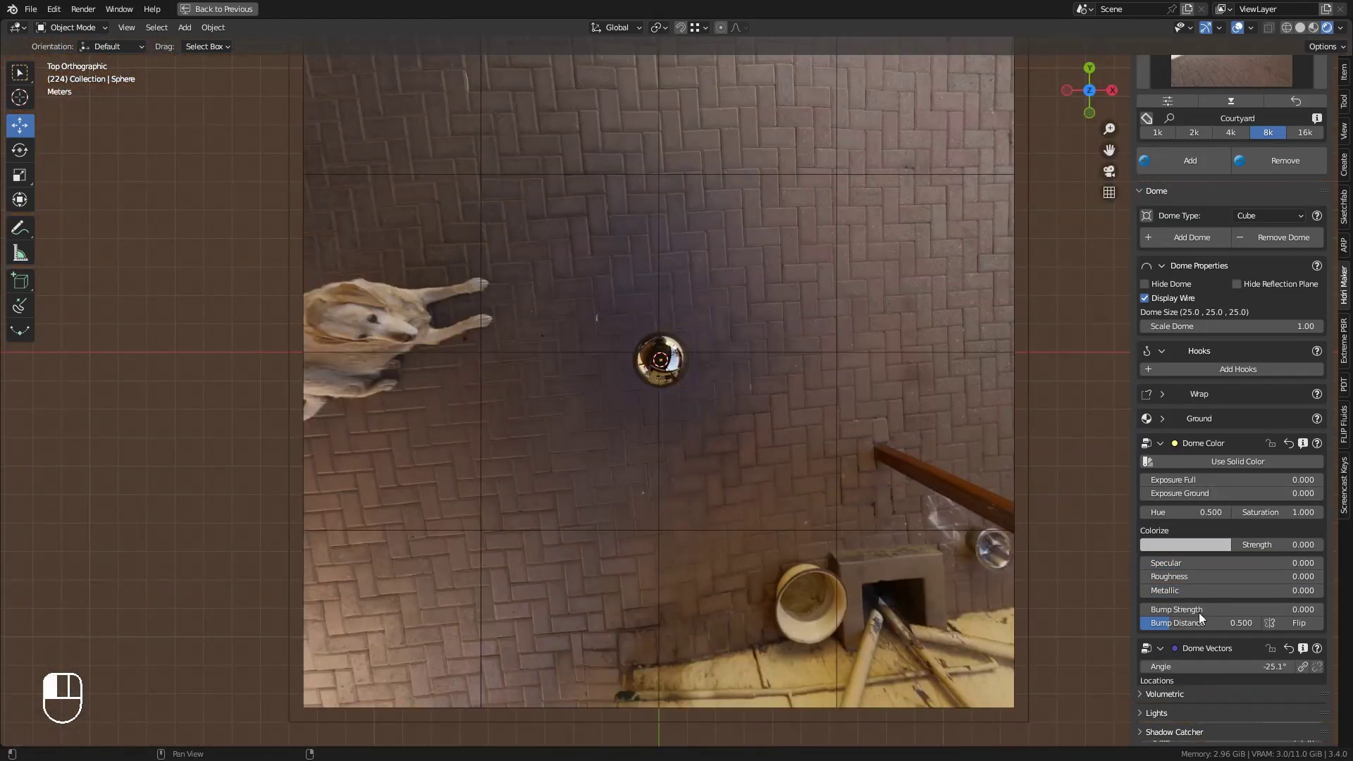
scroll(1199, 619, "down", 4)
left_click_drag(1220, 525, 1234, 526)
Add hooks to the courtyard dome.
middle_click_drag(634, 550, 781, 510)
scroll(860, 581, "up", 4)
left_click_drag(720, 352, 894, 619)
middle_click_drag(894, 618, 1166, 407, "shift")
left_click(1198, 229)
Move the first groups of hooks outward to fit the dome's floor and walls to the courtyard.
middle_click_drag(889, 463, 927, 479, "shift")
left_click_drag(961, 341, 507, 384)
left_click_drag(665, 405, 660, 455)
right_click_drag(855, 452, 907, 408)
right_click_drag(656, 423, 709, 462)
middle_click_drag(708, 463, 856, 358)
left_click_drag(856, 358, 358, 433)
left_click_drag(618, 377, 517, 77)
Align the hooks on the orange wall's side with the base of that wall.
middle_click_drag(733, 451, 578, 380)
left_click_drag(886, 370, 338, 412)
middle_click_drag(338, 413, 423, 422)
left_click_drag(1018, 392, 212, 462)
left_click_drag(442, 466, 495, 410)
right_click(333, 392)
left_click_drag(389, 418, 390, 419)
key("KP_Decimal")
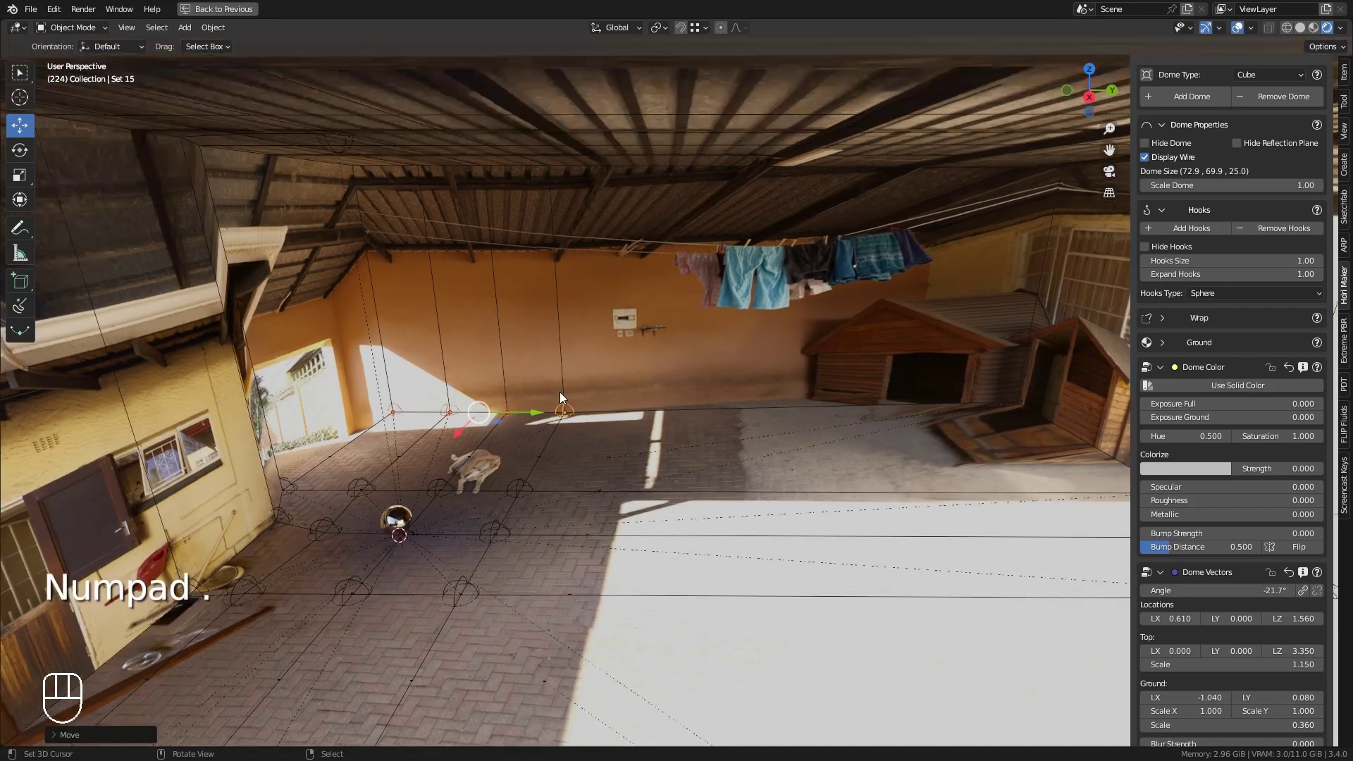
Move the side hook at the driveway opening about 3.5 m outward to extend the dome past the yellow wall.
left_click(714, 402)
middle_click_drag(712, 408, 386, 433)
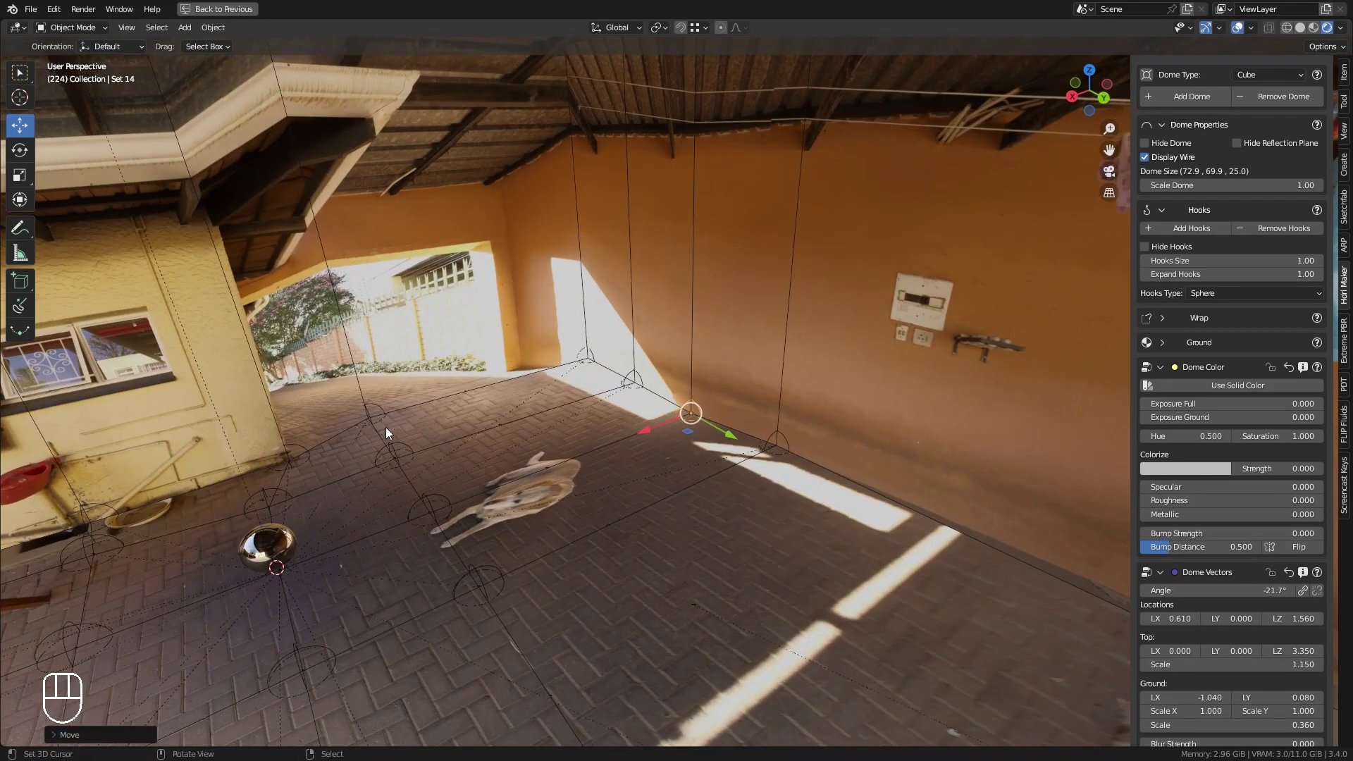
left_click_drag(573, 408, 391, 363)
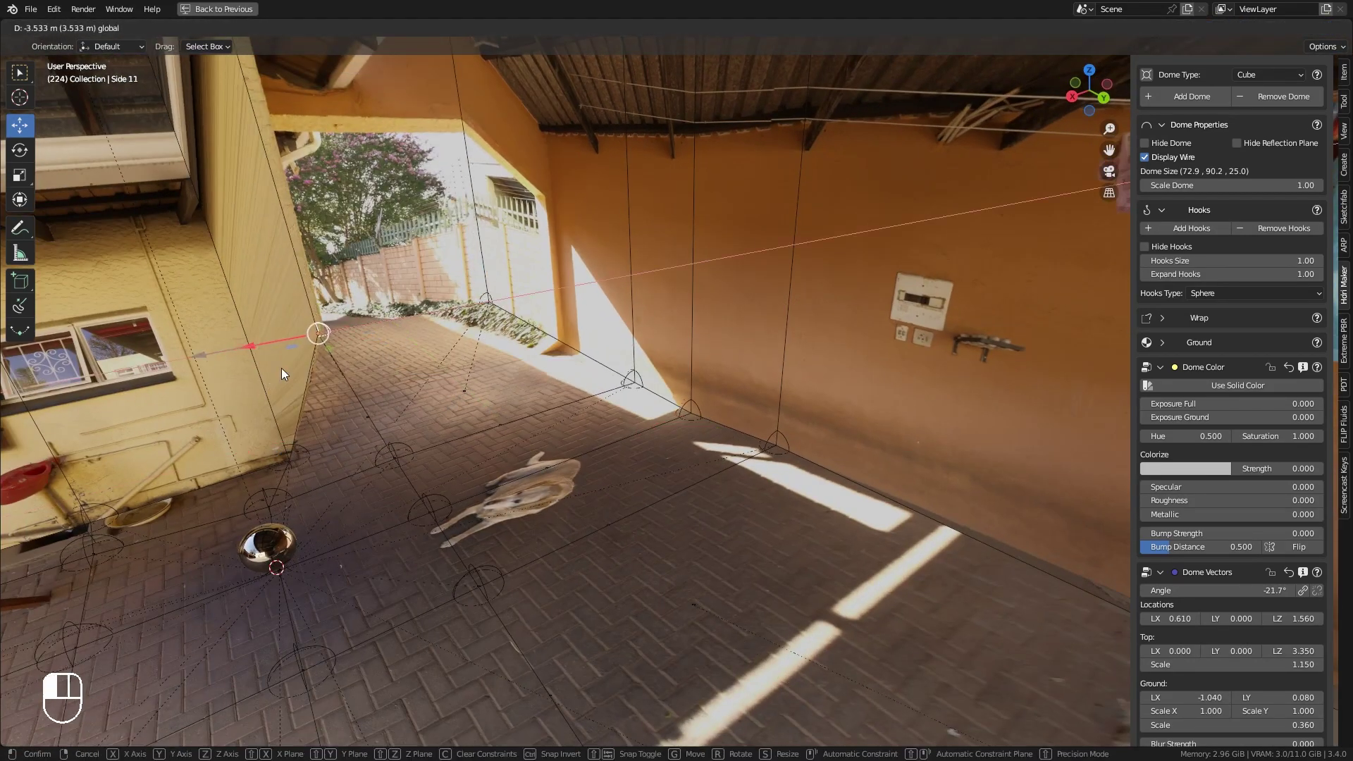
left_click_drag(281, 374, 281, 375)
middle_click_drag(281, 374, 299, 356)
scroll(300, 356, "down", 2)
Deselect everything, collapse the Dome Color settings and hide the dome's hooks and wireframe.
middle_click_drag(300, 356, 605, 458, "shift")
key("alt+a")
left_click(1160, 367)
left_click(1146, 271)
scroll(846, 423, "down", 1)
Place the 3D cursor on the paving near the yellow house wall, add a cube there and resize it.
left_click(673, 428)
key("KP_Decimal")
left_click(605, 458)
key("shift+a")
left_click(662, 146)
key("s")
left_click(683, 453)
Move the cube onto the paving in front of the yellow house wall and inspect the rest of the courtyard.
left_click_drag(547, 459, 451, 459)
left_click_drag(495, 485, 513, 443)
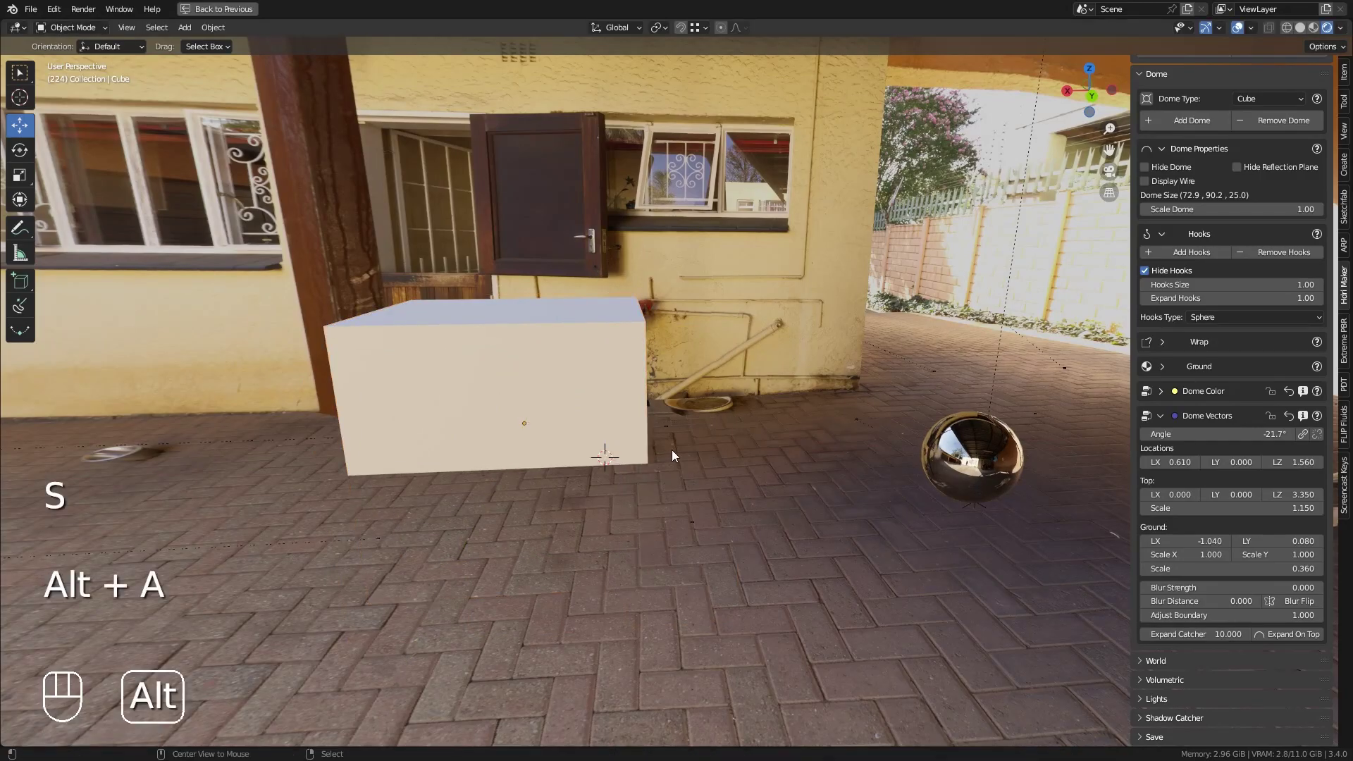
middle_click_drag(673, 456, 103, 545)
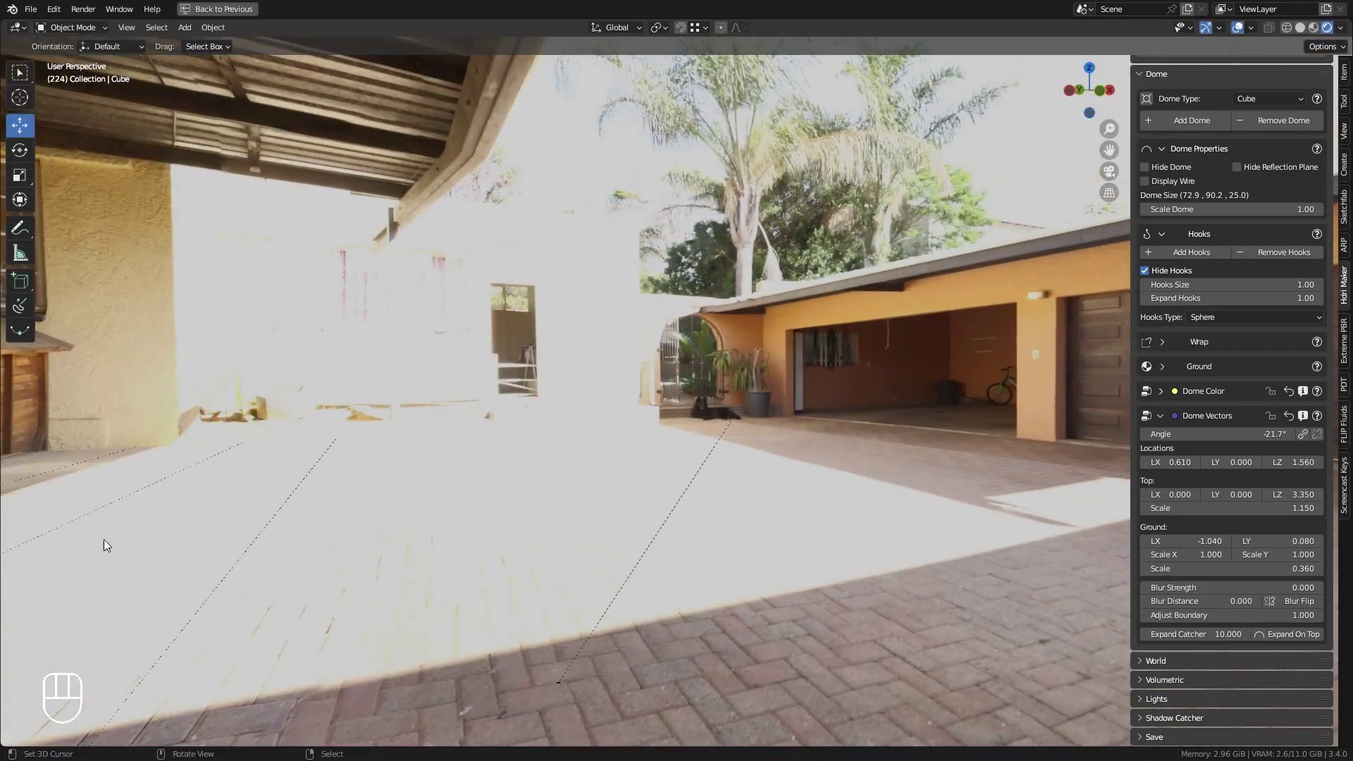